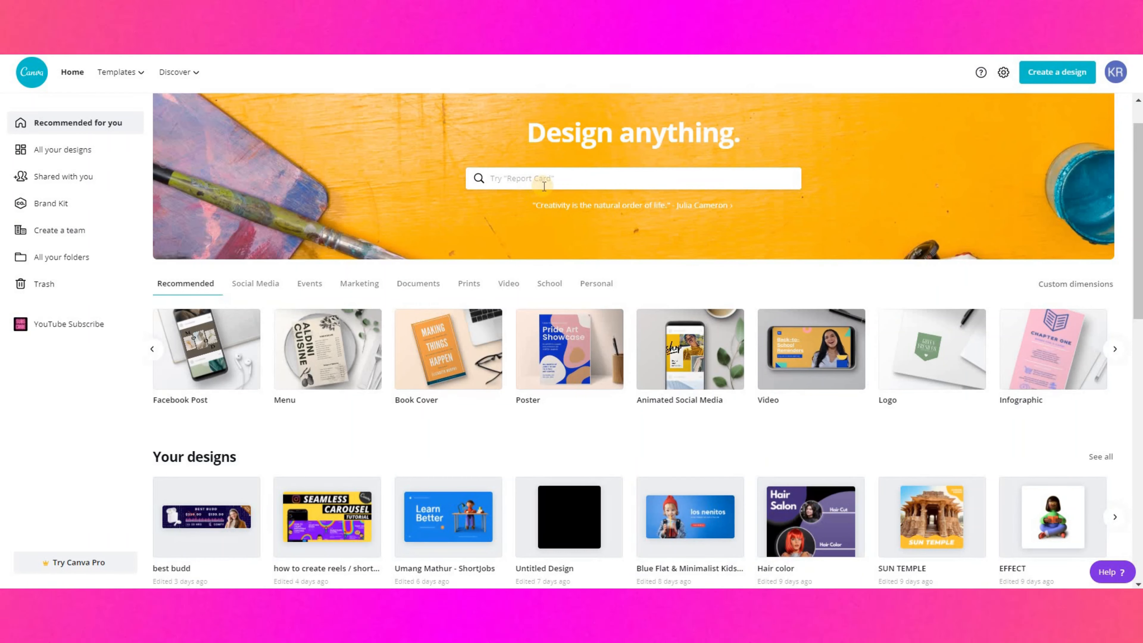
Step: Create a blank design of the suggested Video type
click(563, 179)
scroll(518, 228, down, 2)
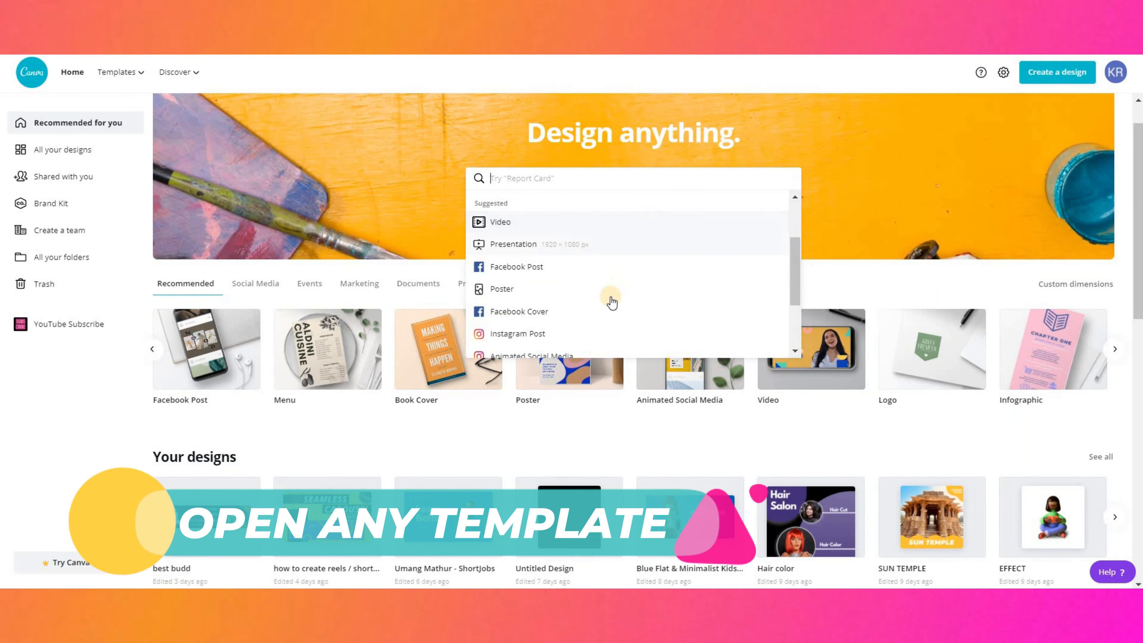
click(584, 223)
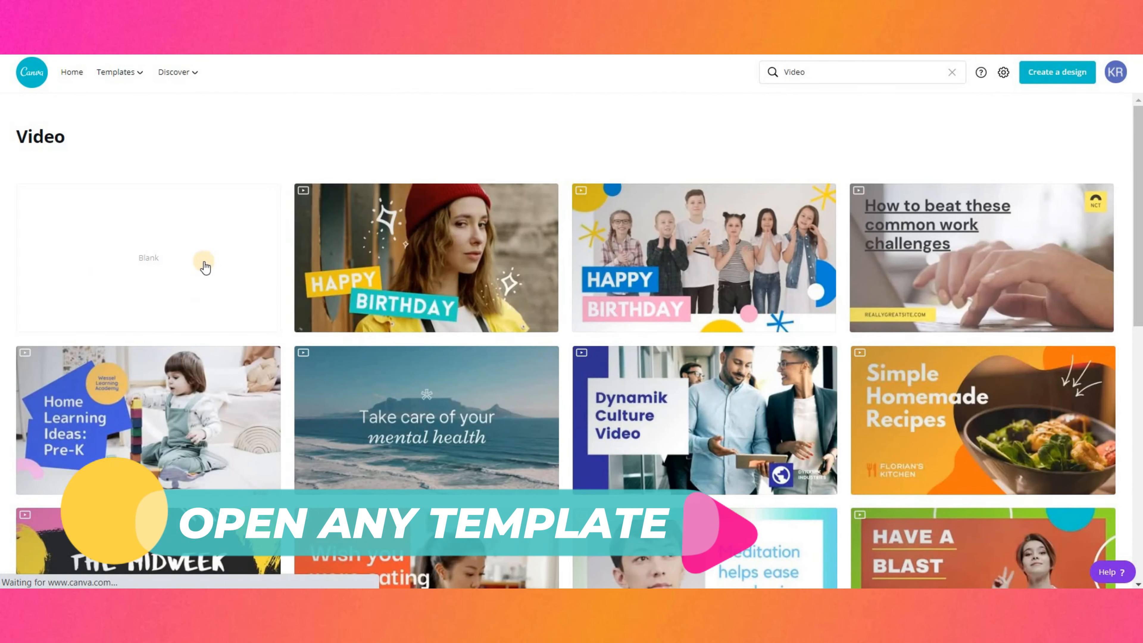
click(137, 247)
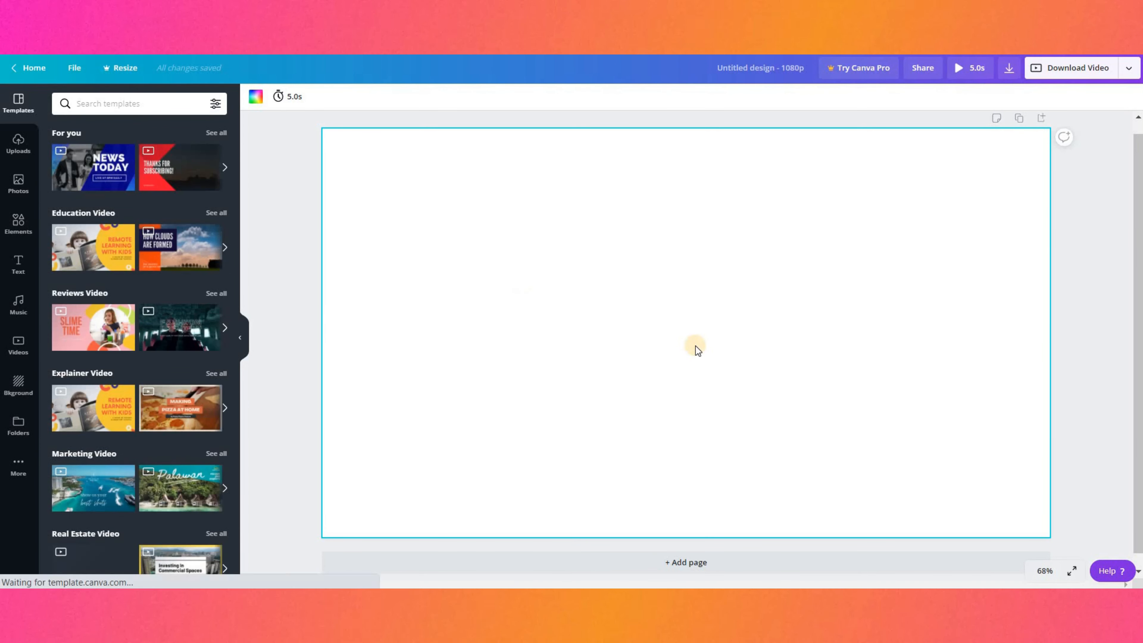
Step: Add a text box to the blank page, enlarge its text to a font size of about 90, and centre it horizontally
key(t)
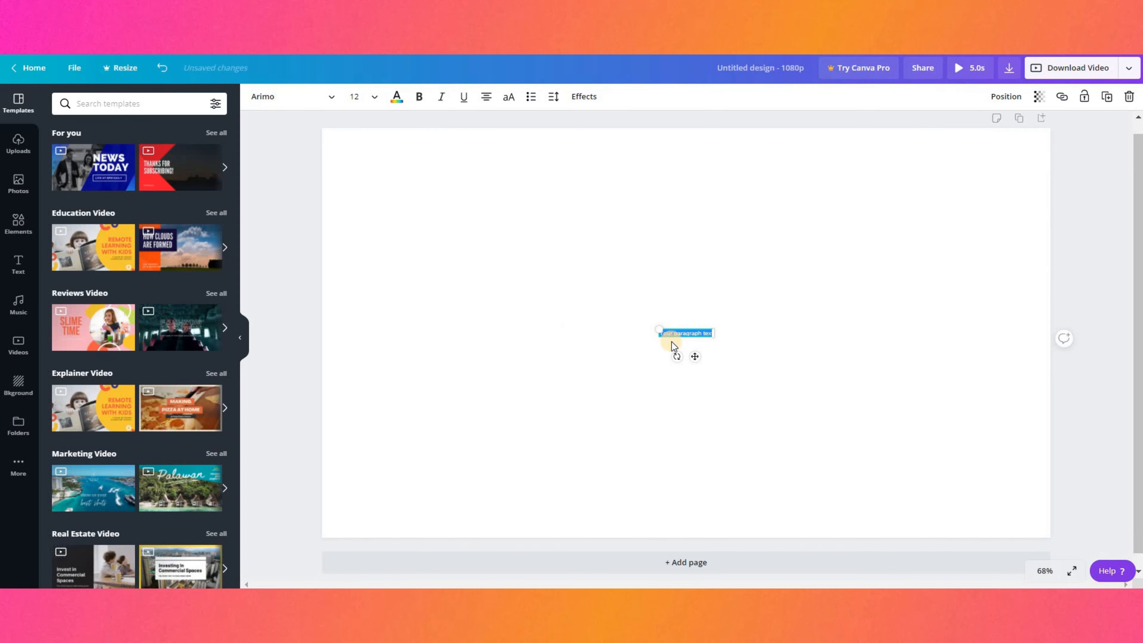
drag(658, 329, 383, 291)
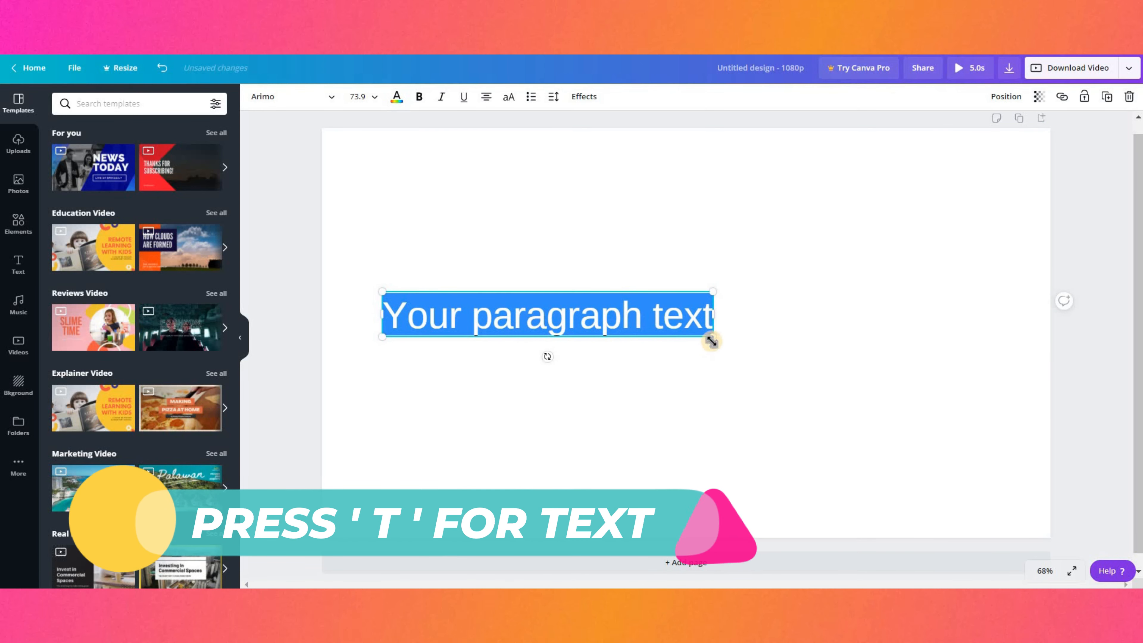
drag(709, 335, 783, 347)
drag(598, 347, 656, 347)
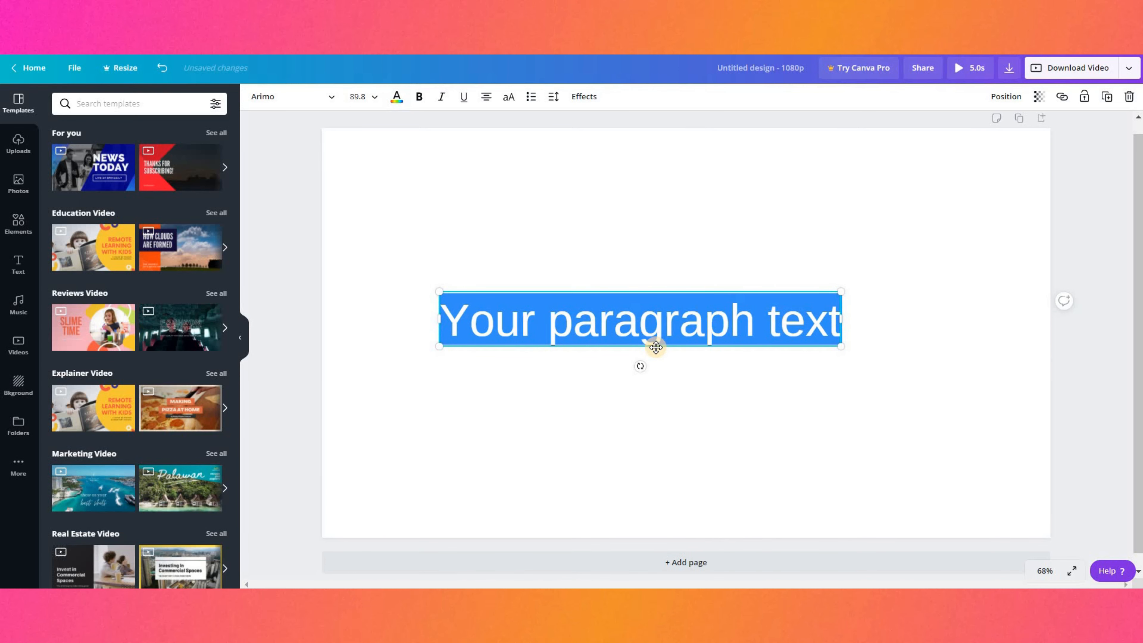
text(C)
key(ctrl+z)
drag(637, 345, 687, 345)
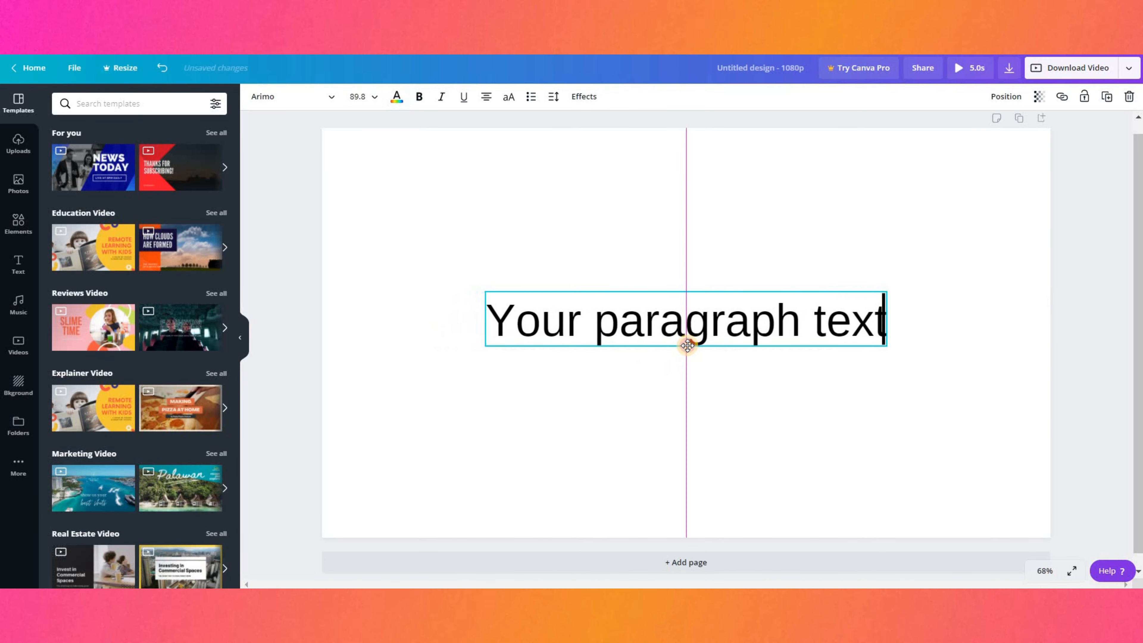
Step: Replace the placeholder text with "boom!" and select all of it
double_click(569, 316)
text(b)
key(BackSpace)
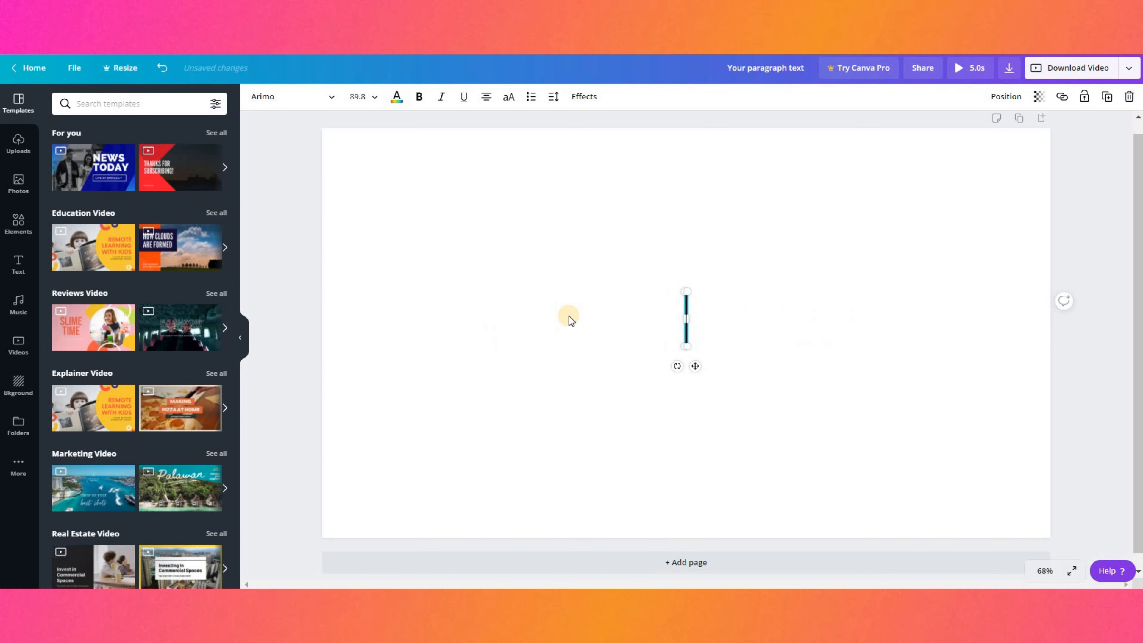
text(boom!)
key(ctrl+a)
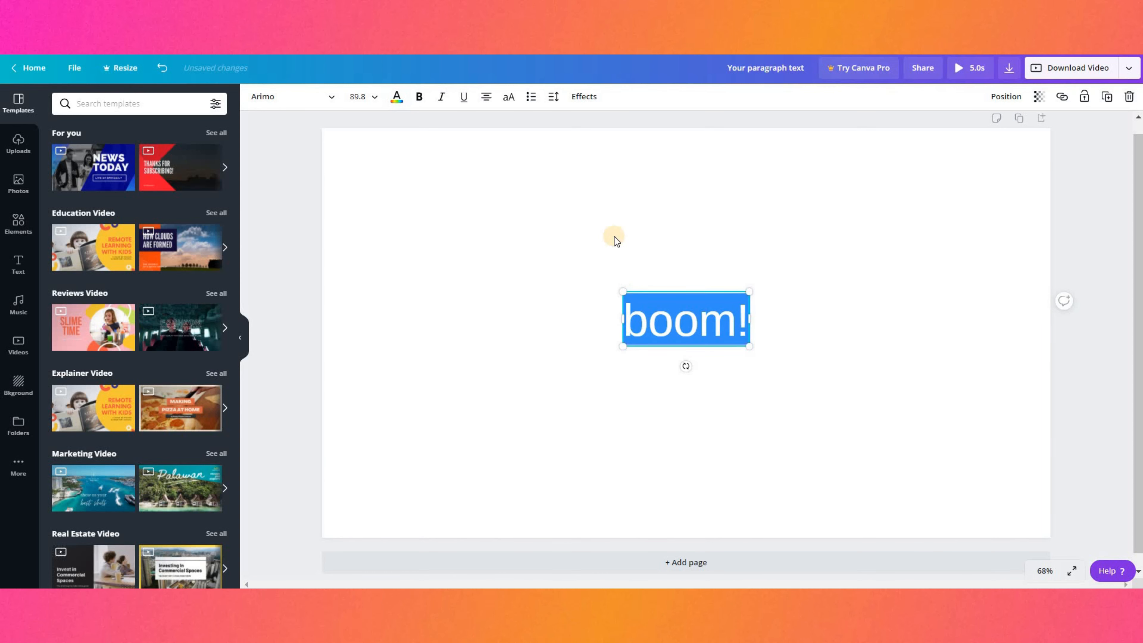
Step: Convert the text to uppercase, then widen its text box on both sides and centre it horizontally on the page
click(507, 100)
click(584, 96)
click(553, 96)
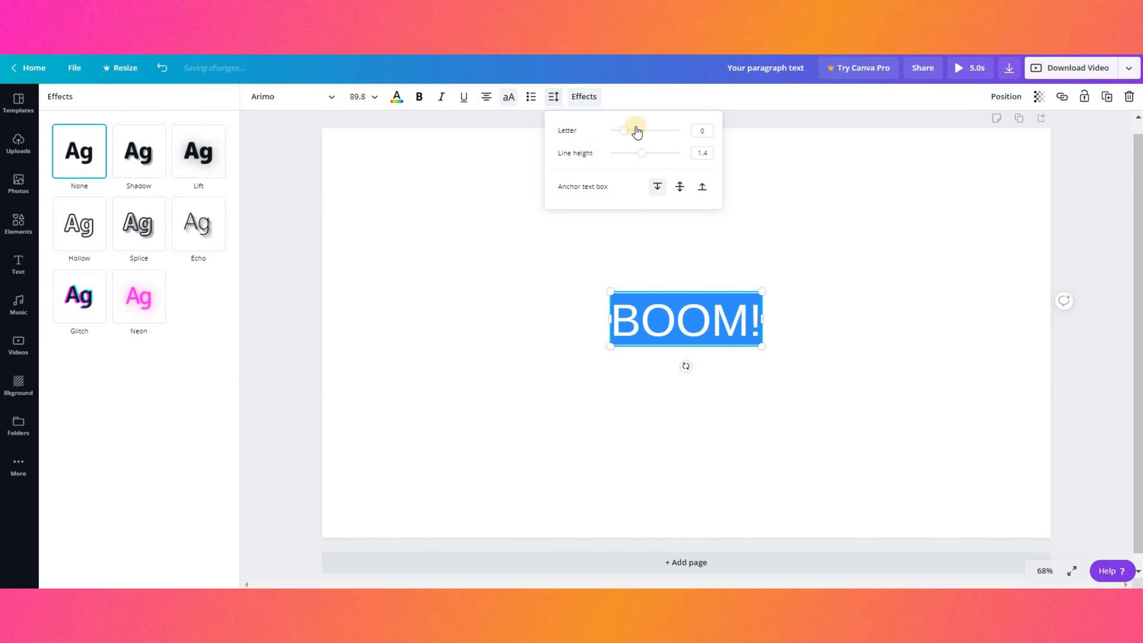
drag(608, 310, 495, 320)
drag(760, 319, 807, 318)
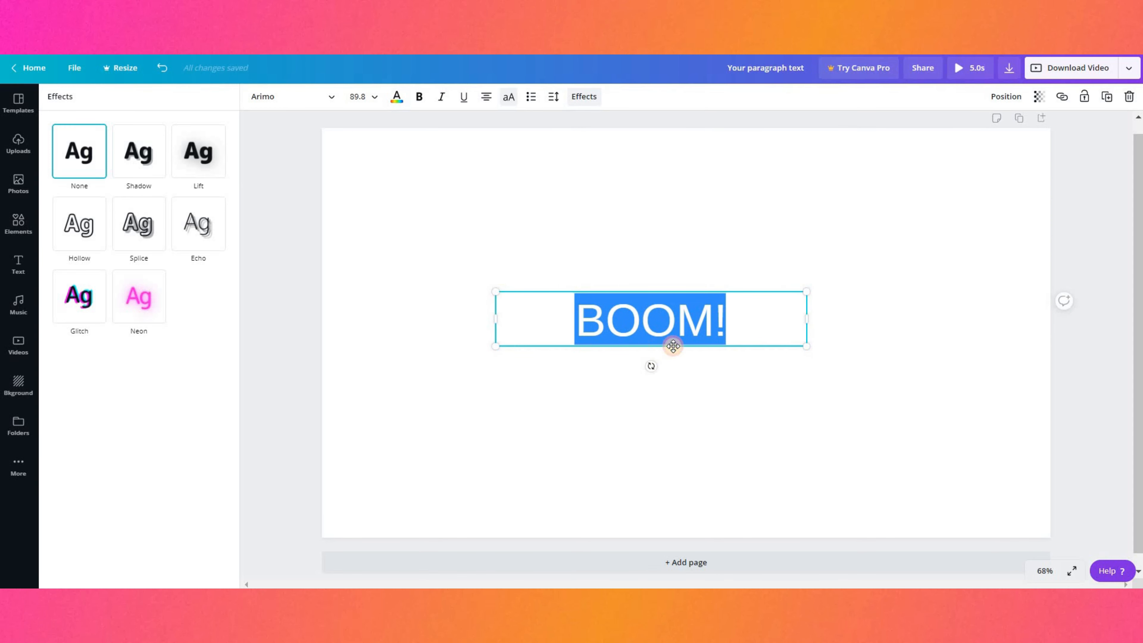
drag(673, 346, 708, 346)
Step: Increase the letter spacing of BOOM! and change its font to Now Bold
click(561, 103)
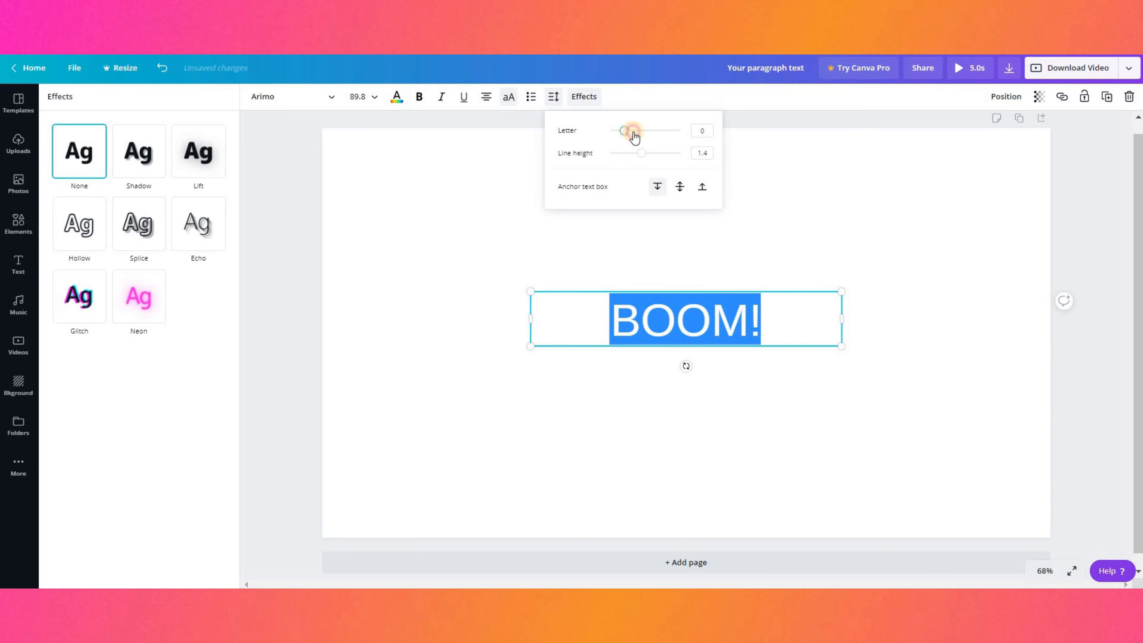
drag(635, 136, 652, 137)
click(523, 214)
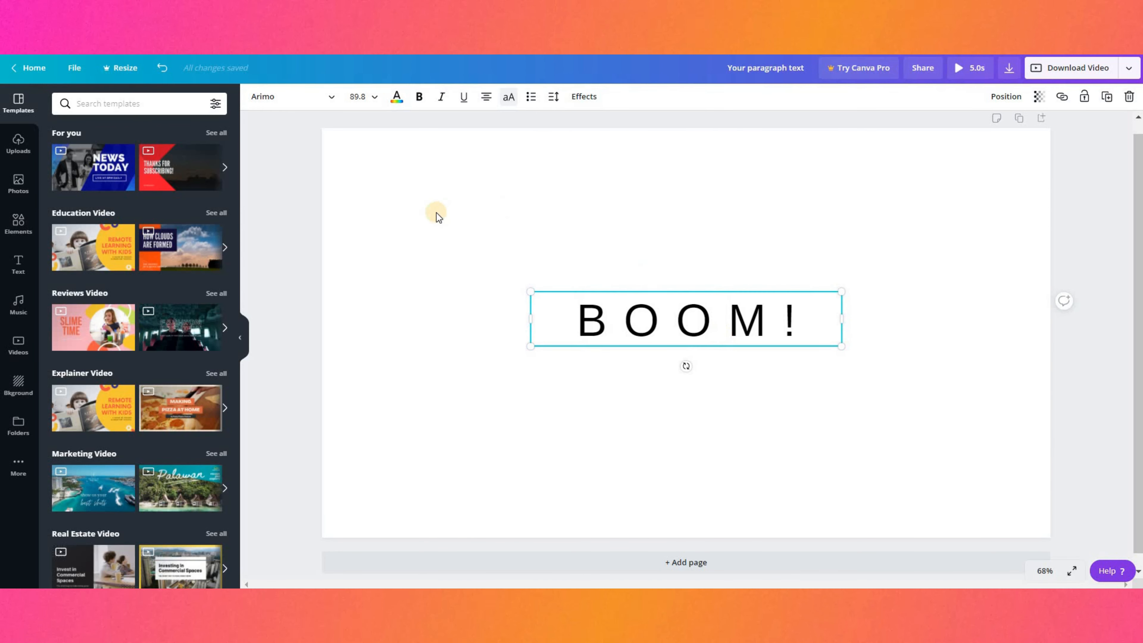
click(326, 98)
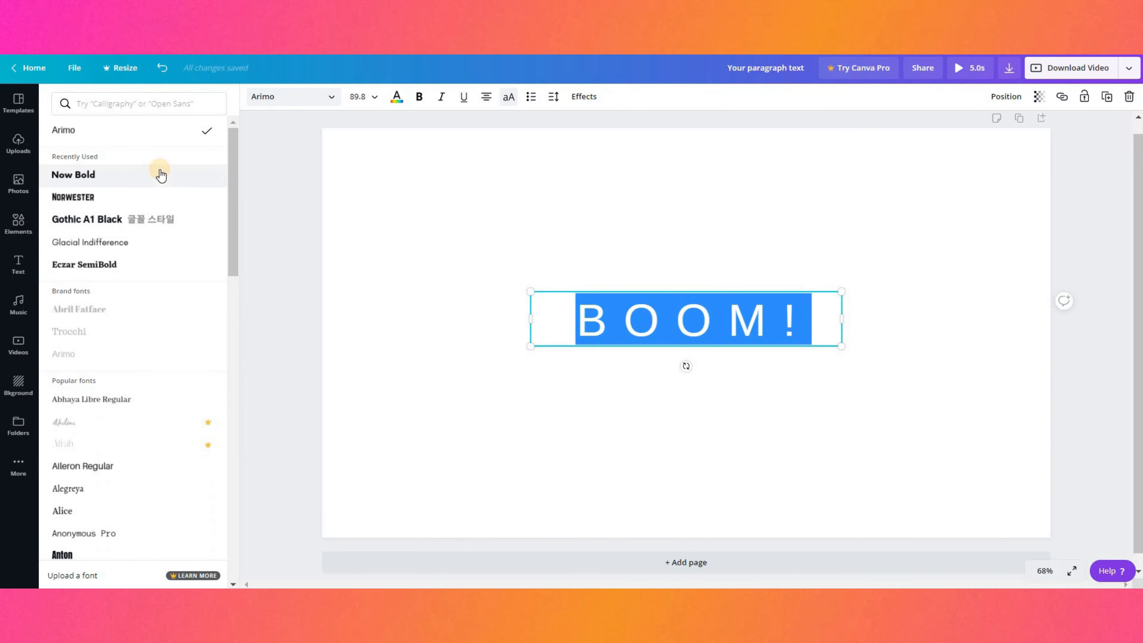
click(540, 265)
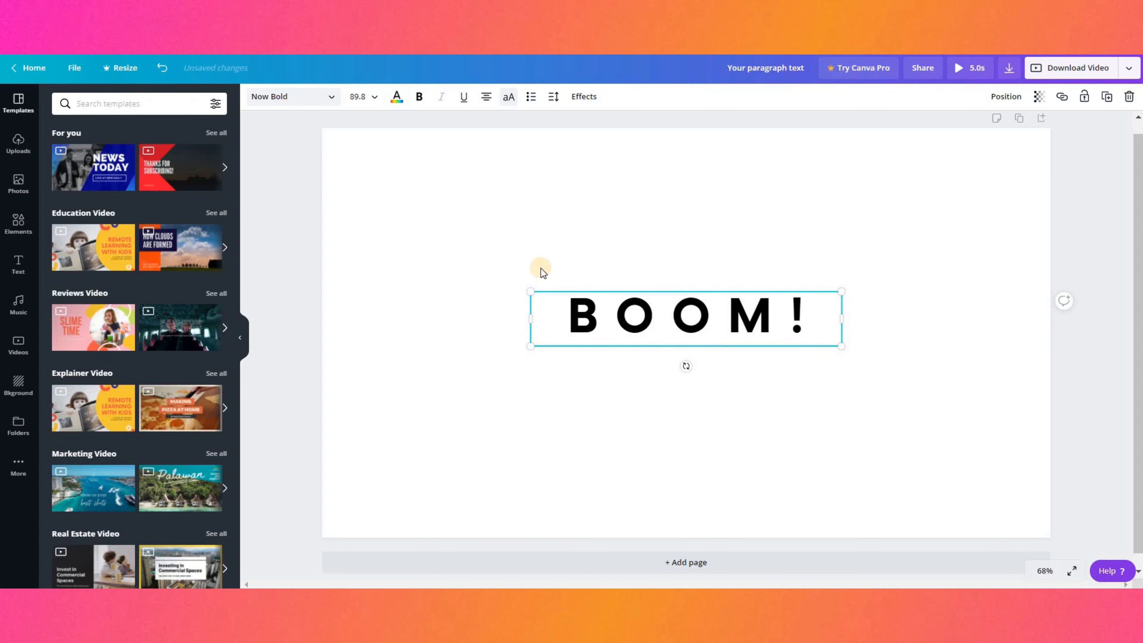
Step: Enlarge the BOOM! text to a font size of about 150
click(694, 321)
drag(530, 292, 551, 282)
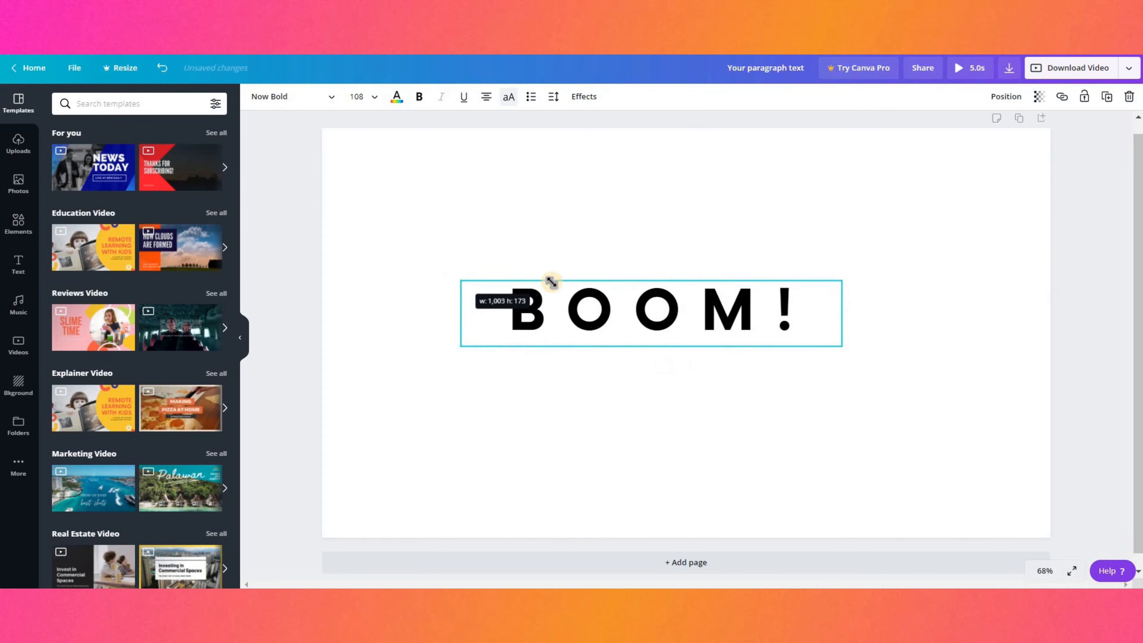
drag(845, 345, 916, 359)
drag(459, 281, 388, 268)
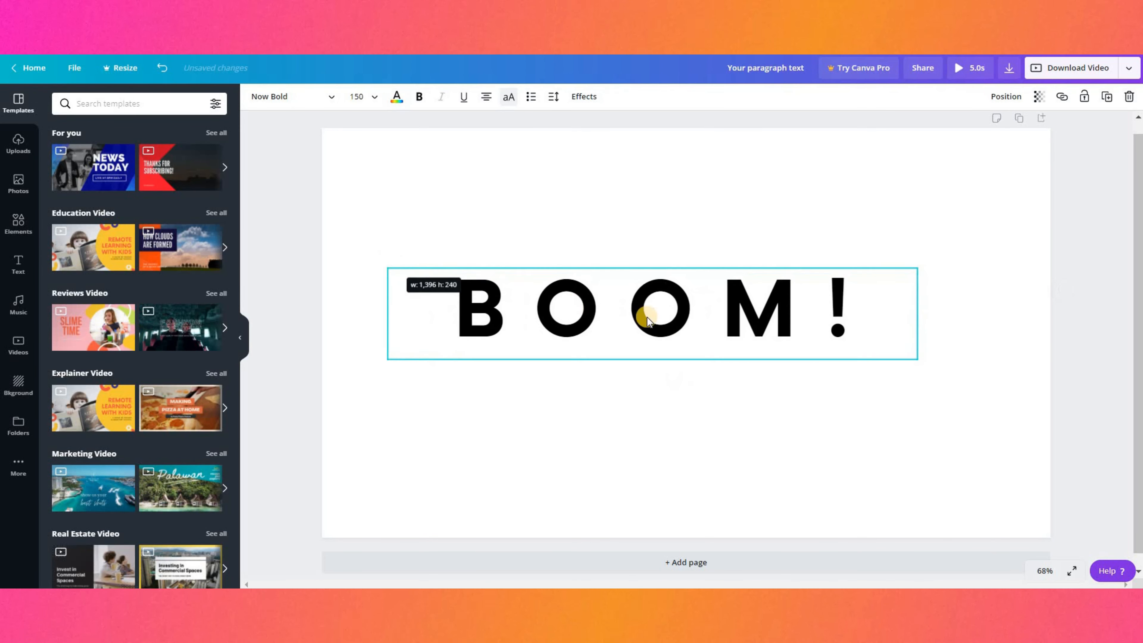
Step: Narrow the BOOM! text box to a width of about 1,132 and centre it on the page
drag(645, 311, 673, 312)
drag(414, 311, 542, 333)
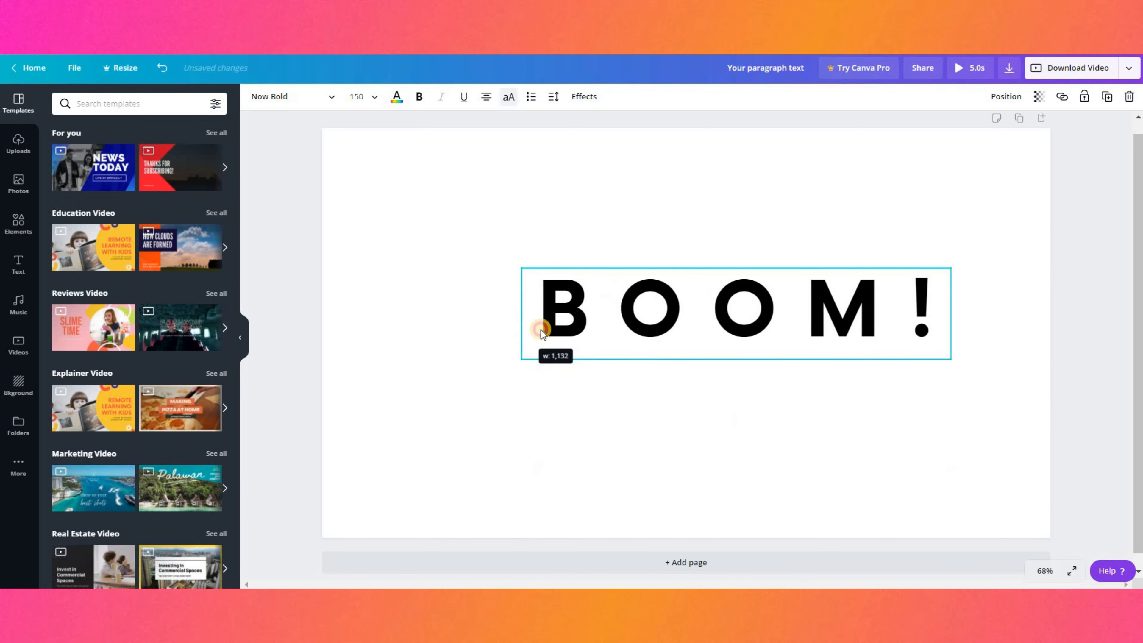
click(988, 108)
click(940, 197)
click(586, 413)
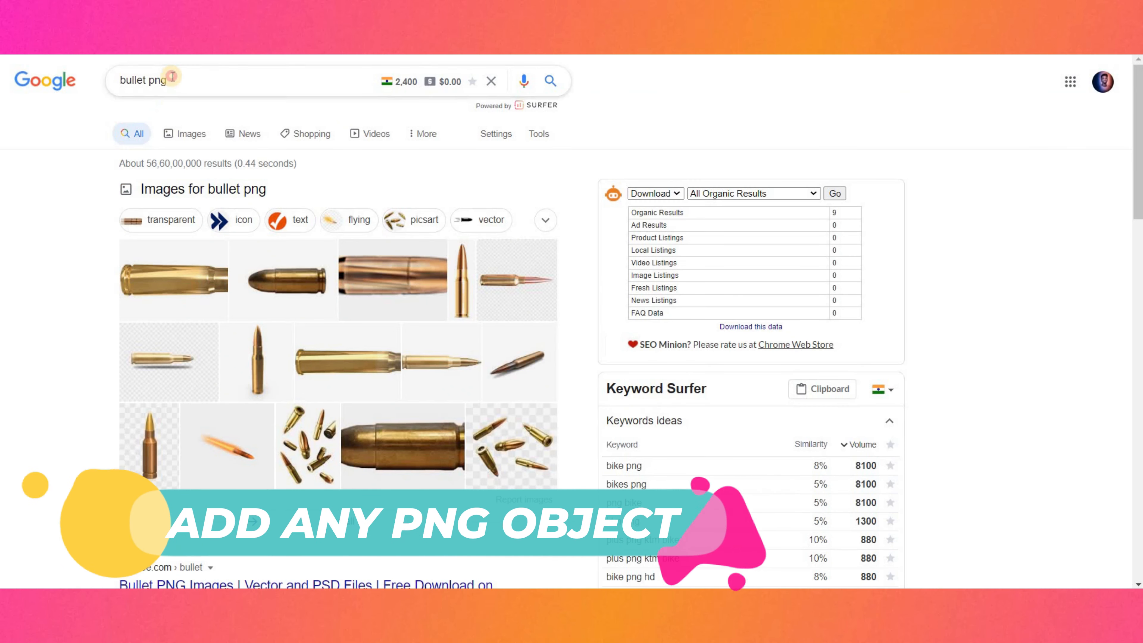
Step: Switch to Google and search for "bullet png" images
click(173, 77)
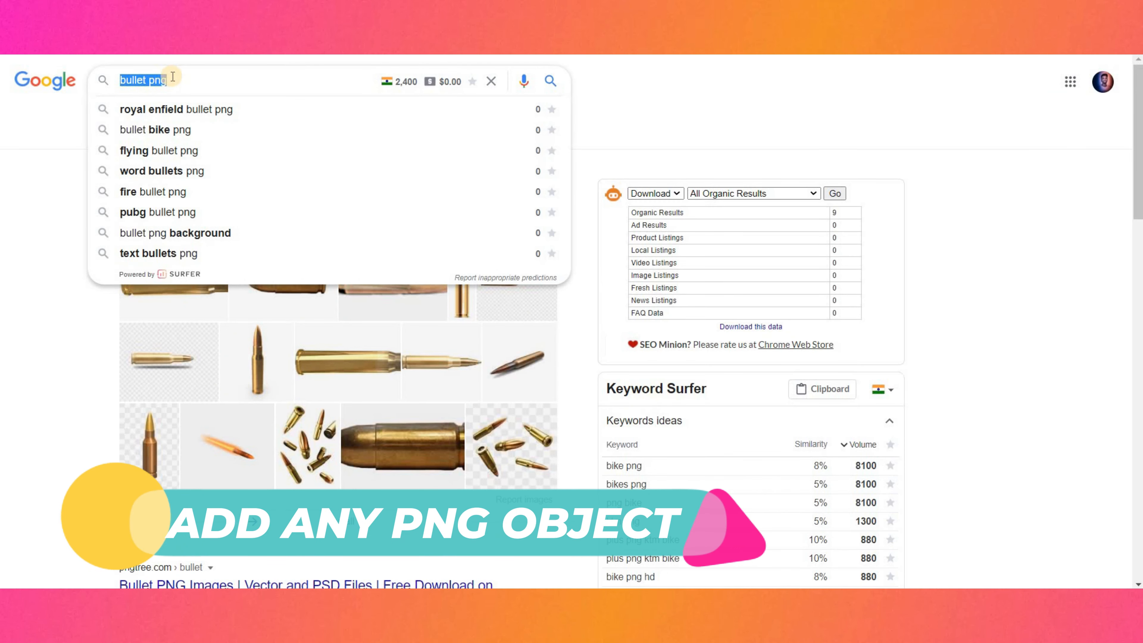
text(bullet png)
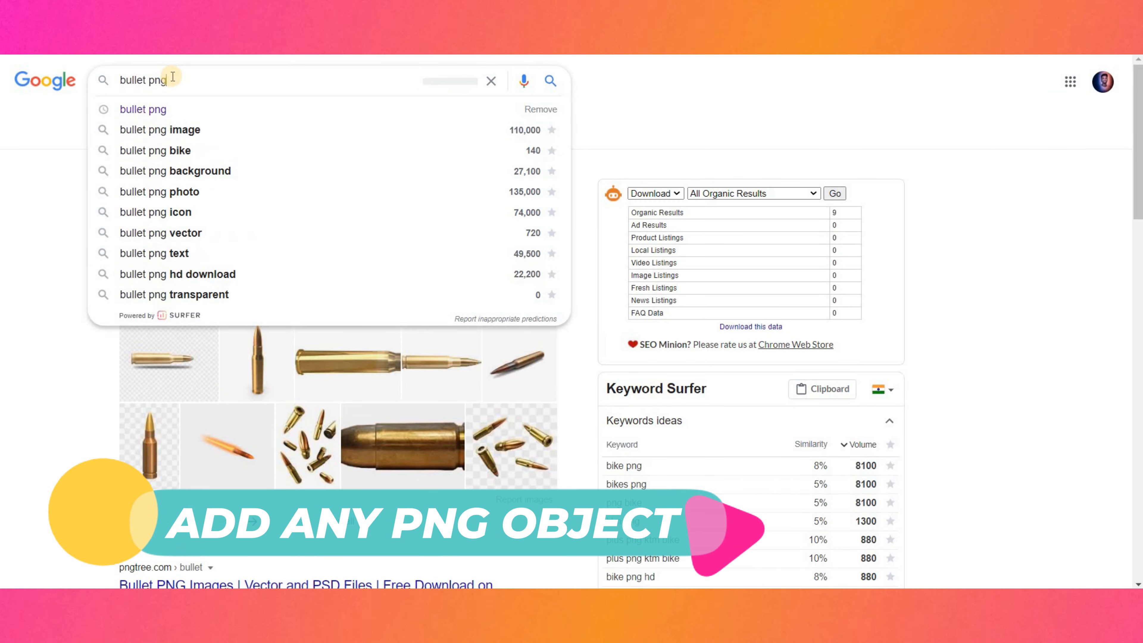
key(Return)
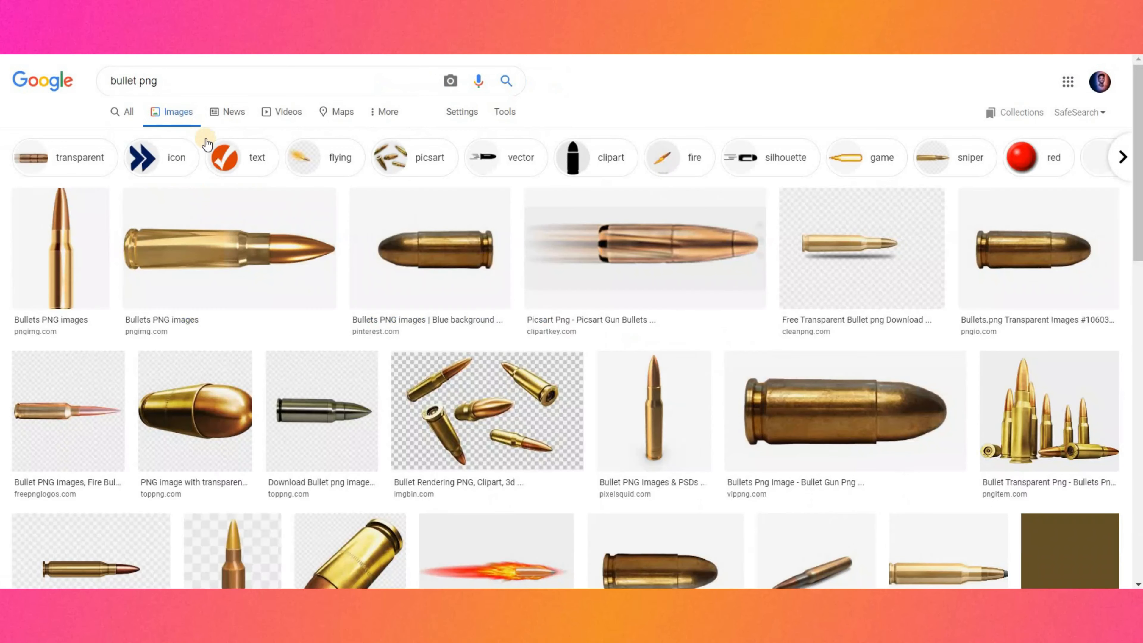
Step: Open the Picsart Gun Bullets image from ClipartKey and copy its image address
click(689, 263)
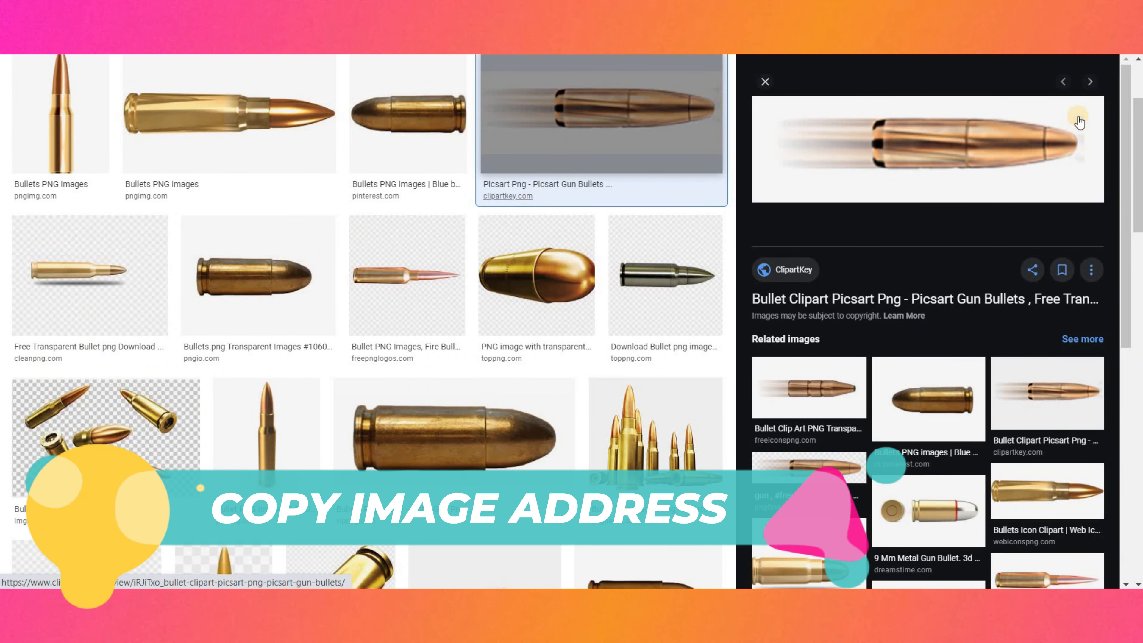
right_click(927, 140)
click(983, 310)
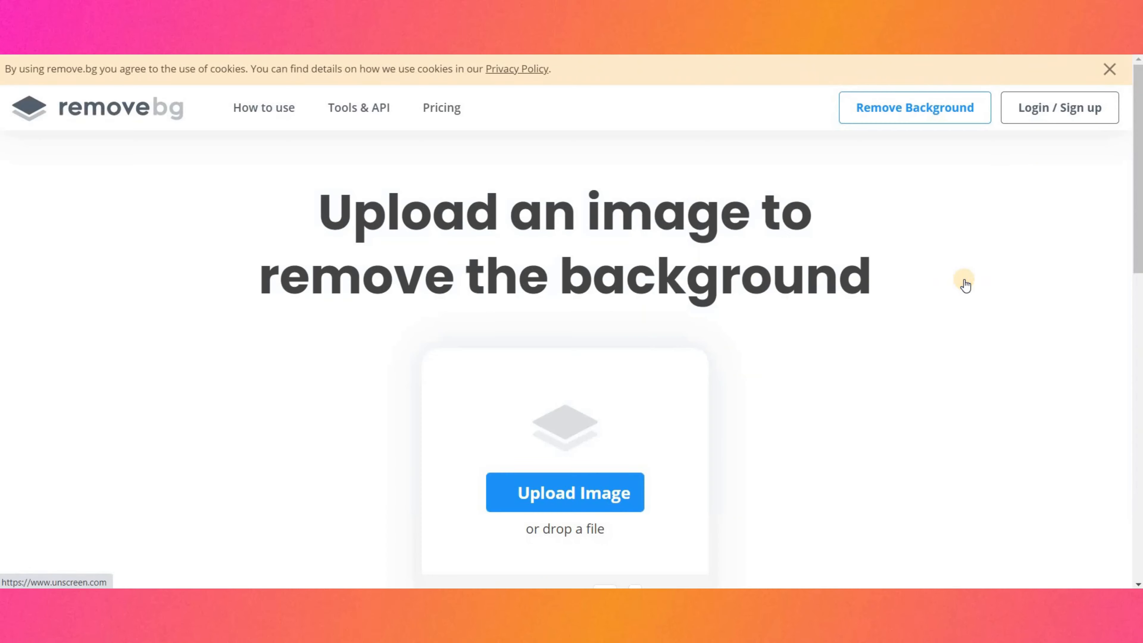
Step: Switch to remove.bg, paste the copied bullet image to remove its background, and download the preview image
scroll(872, 308, down, 2)
key(ctrl+v)
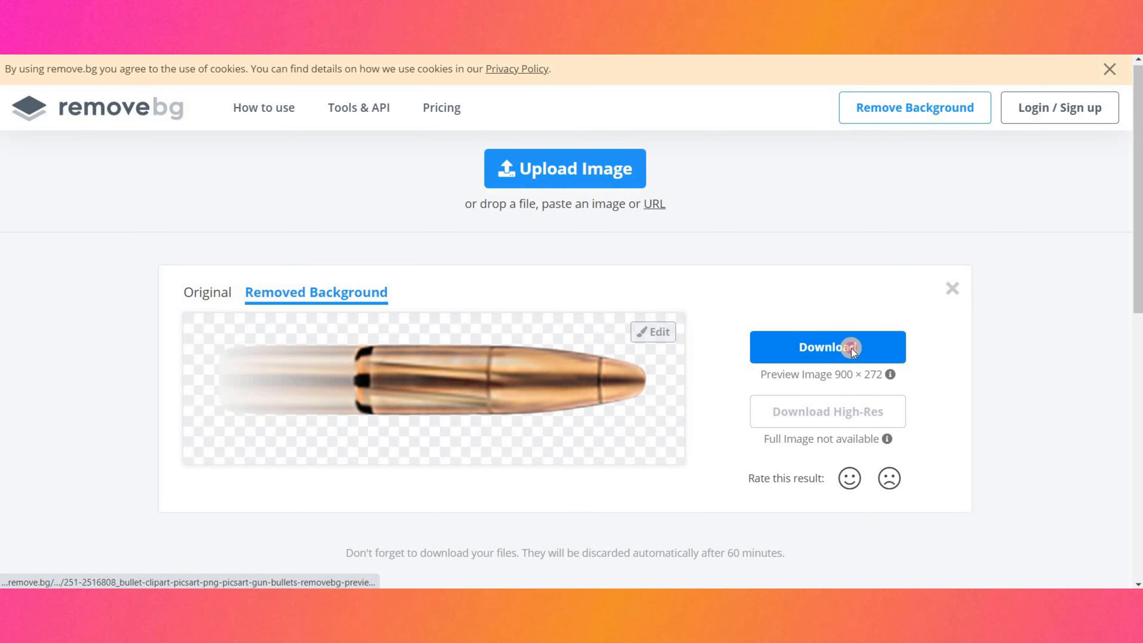
click(851, 349)
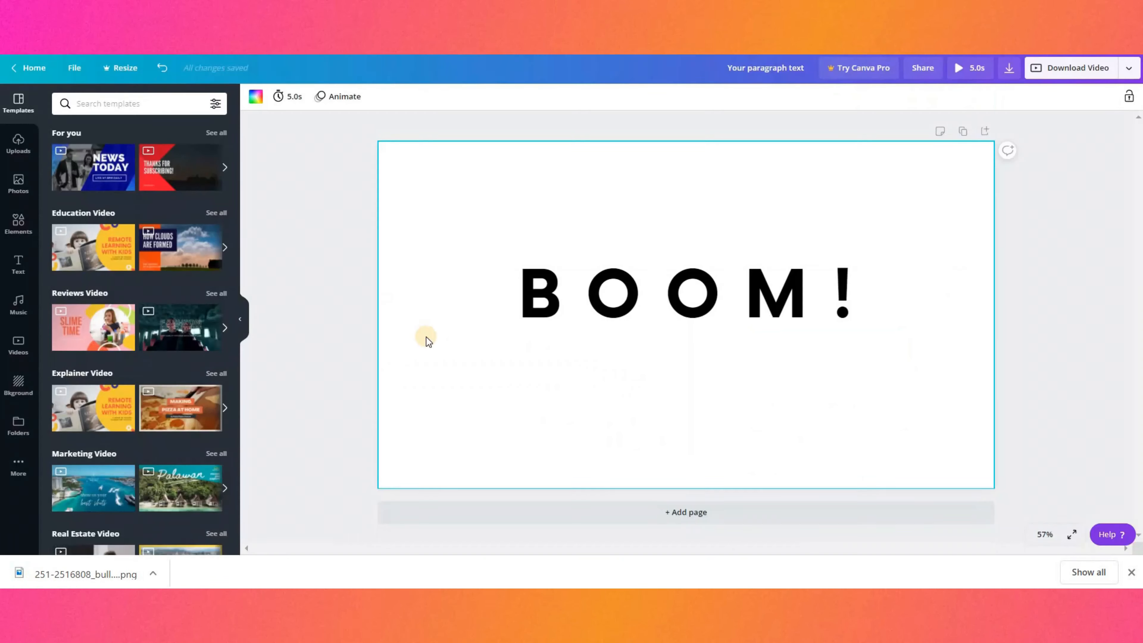
Step: Switch back to Canva, upload the downloaded bullet PNG, and add the uploaded bullet with the faded trail to the page
click(20, 156)
drag(64, 572, 153, 273)
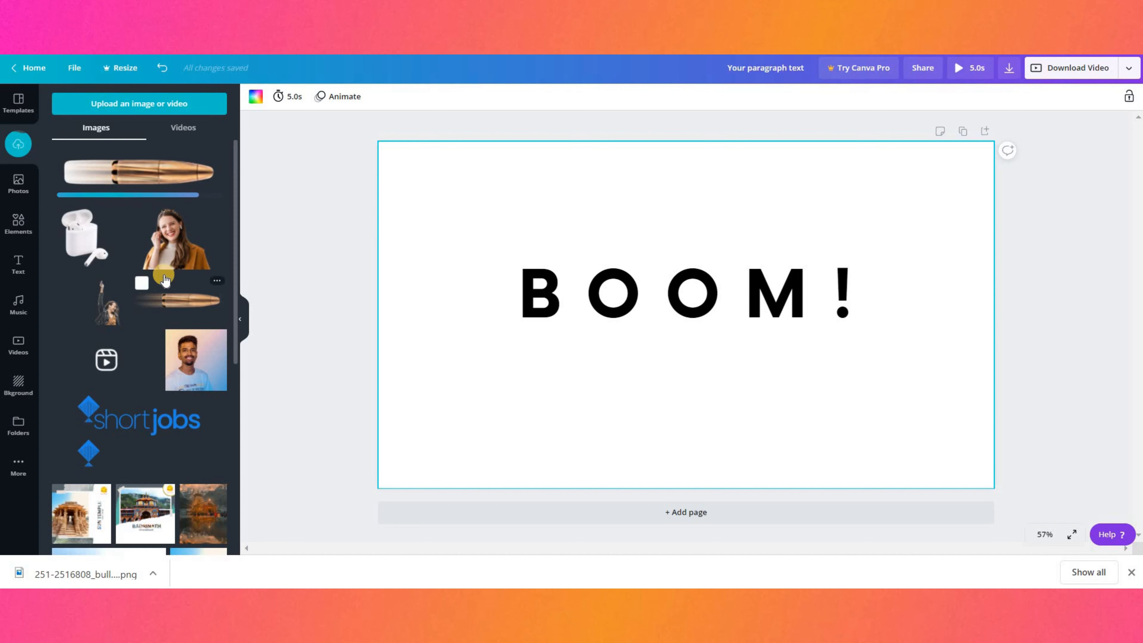
click(185, 303)
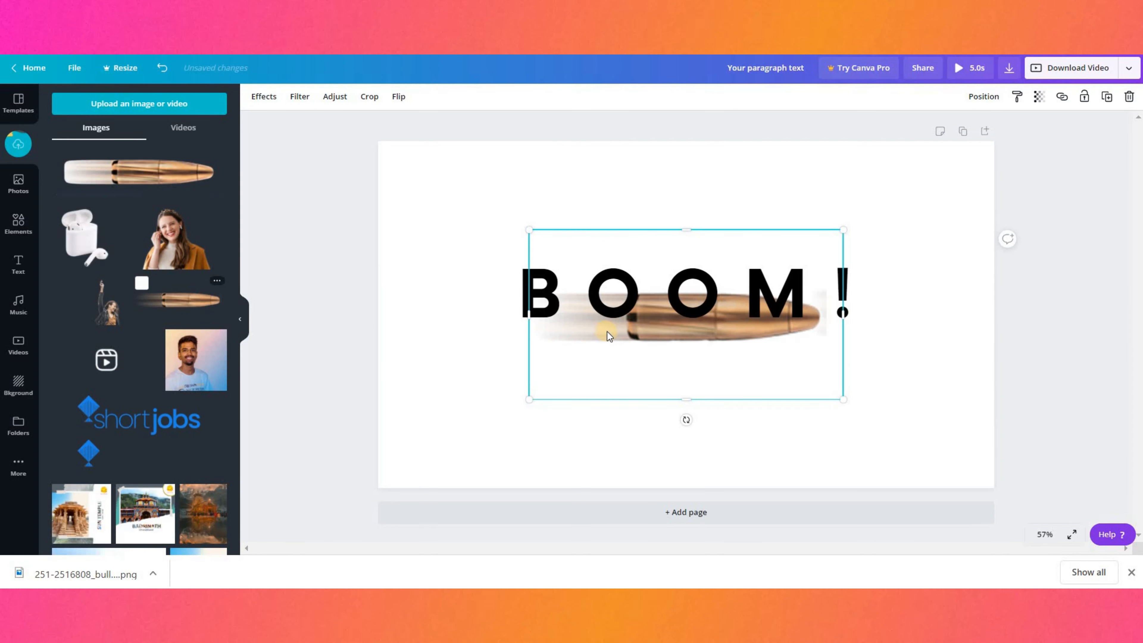
Step: Move the bullet partly beyond the page's left edge, crop the empty margins around it, and position it level with the text
drag(636, 370, 344, 332)
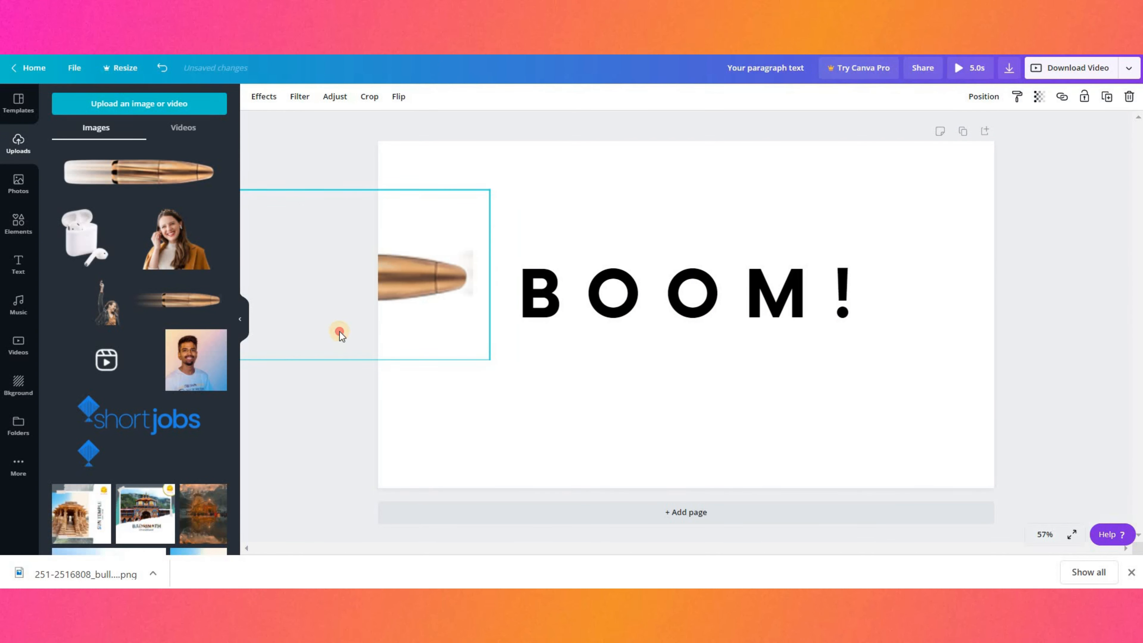
double_click(465, 267)
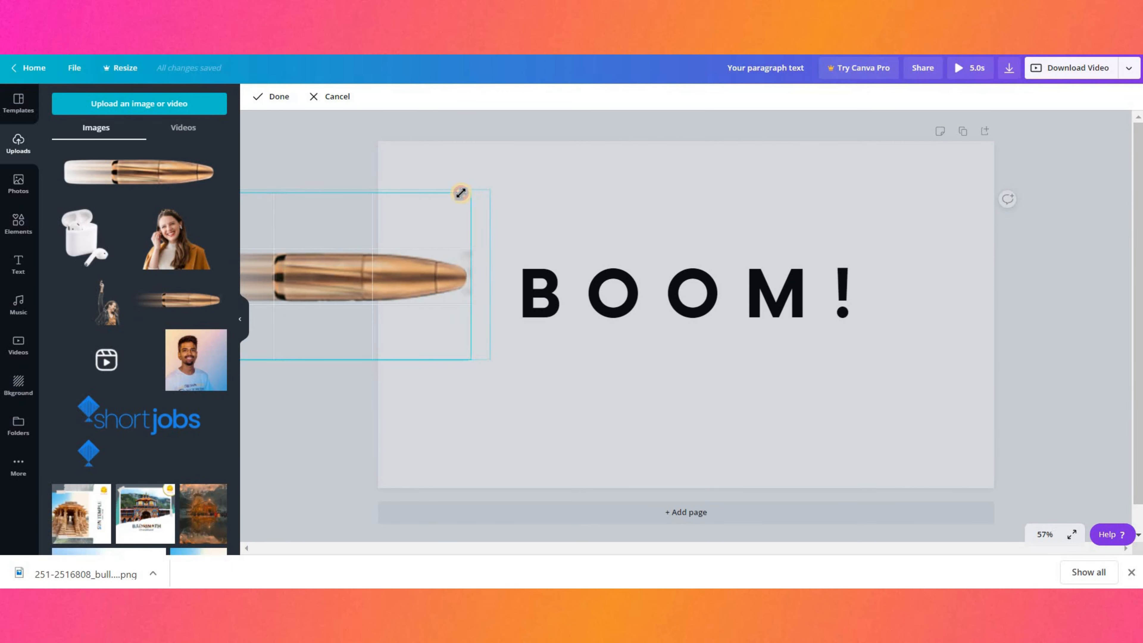
click(678, 203)
drag(431, 260, 425, 321)
click(140, 172)
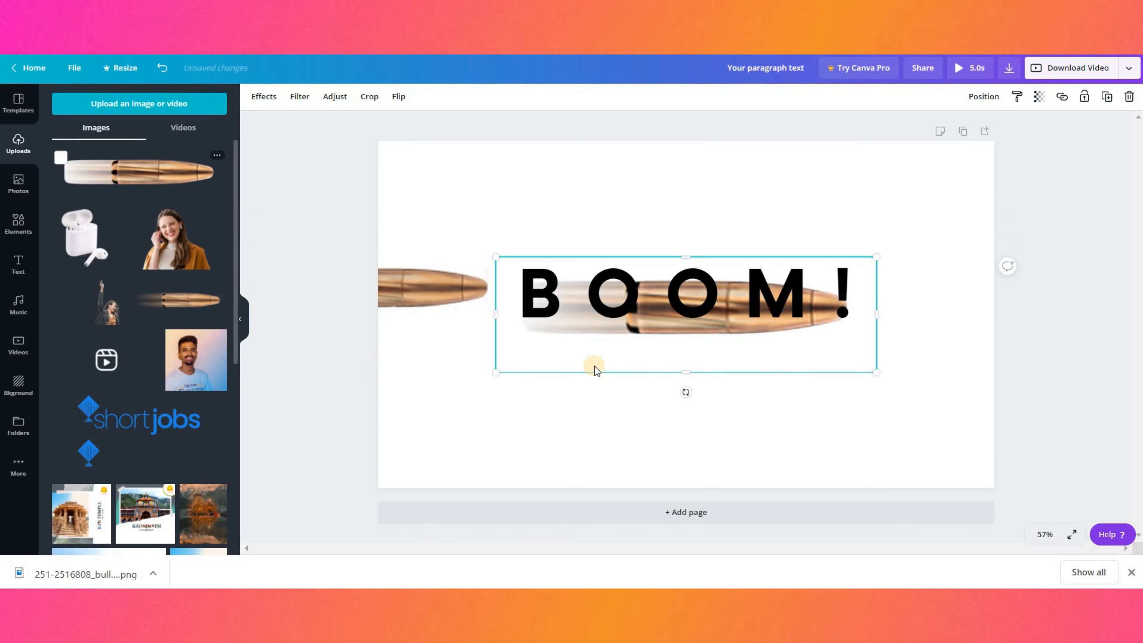
drag(586, 327, 560, 451)
click(667, 285)
key(ctrl+z)
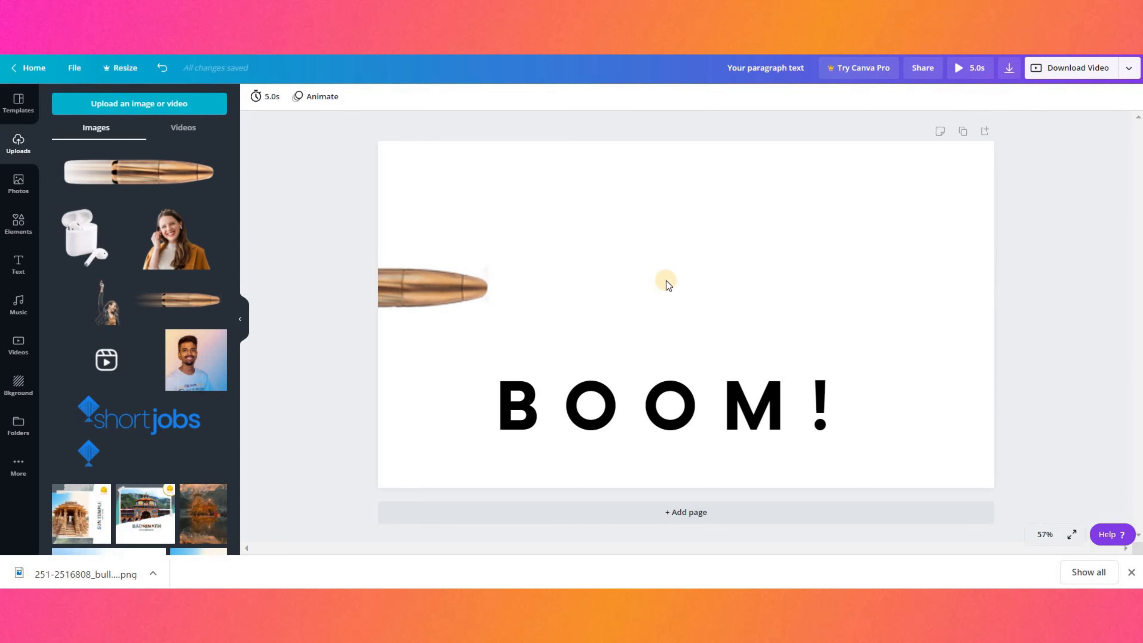
key(ctrl+z)
Step: Shift the bullet further beyond the page's left edge and show the rulers and guides
drag(421, 307, 385, 312)
click(74, 68)
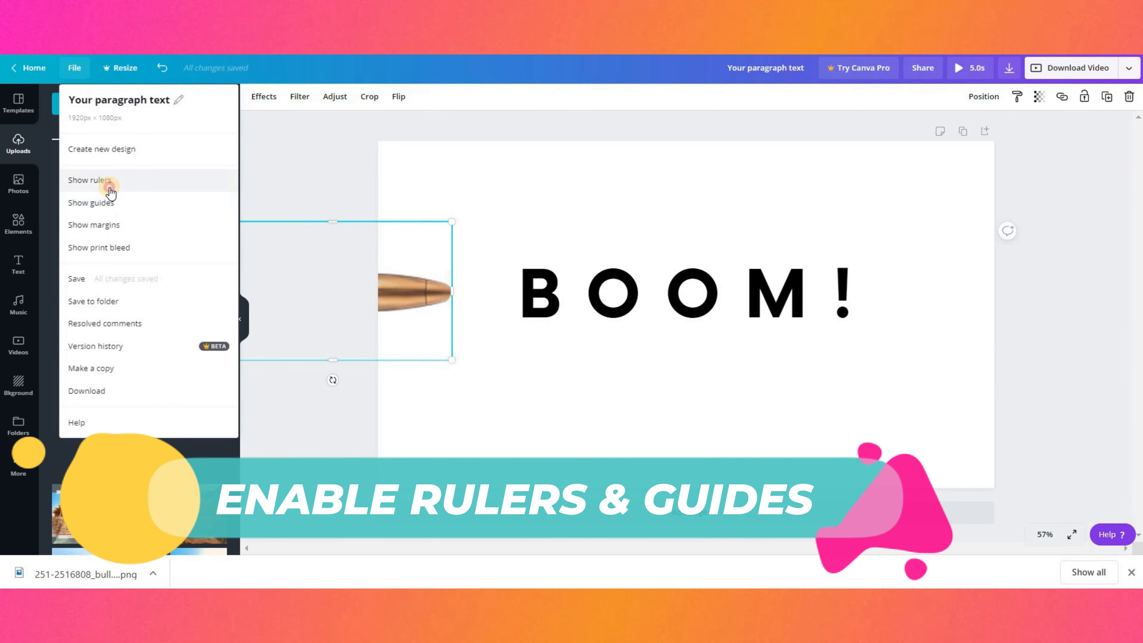
click(110, 180)
click(78, 74)
click(110, 205)
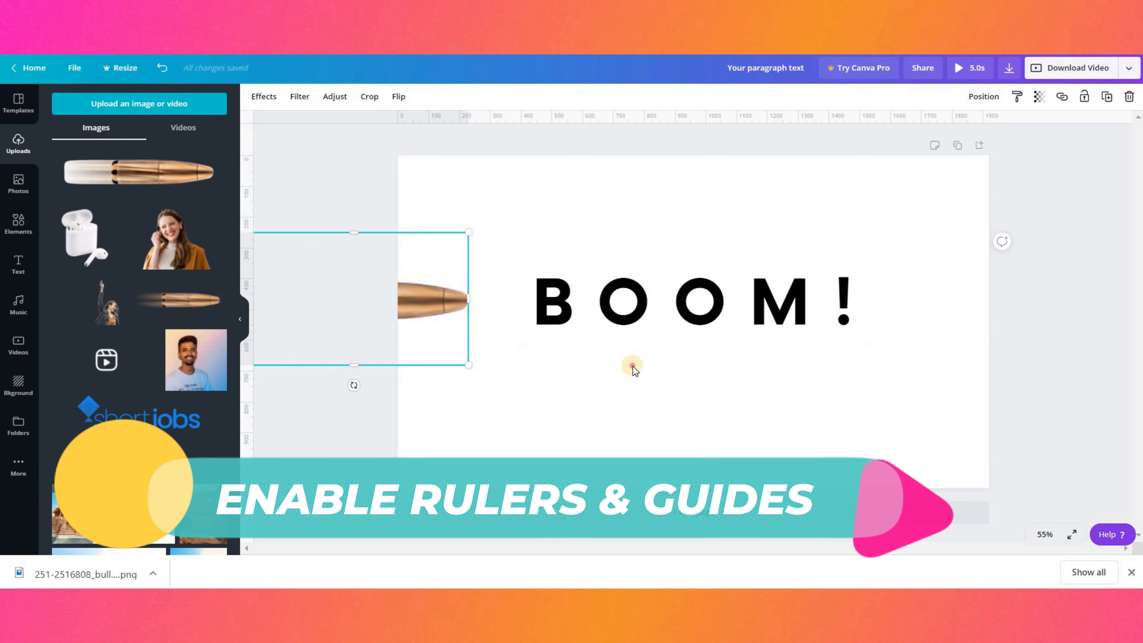
Step: Align the bullet to the page's center and middle, and shift it left until only its tip remains on the page
click(633, 365)
drag(432, 299, 432, 300)
click(983, 97)
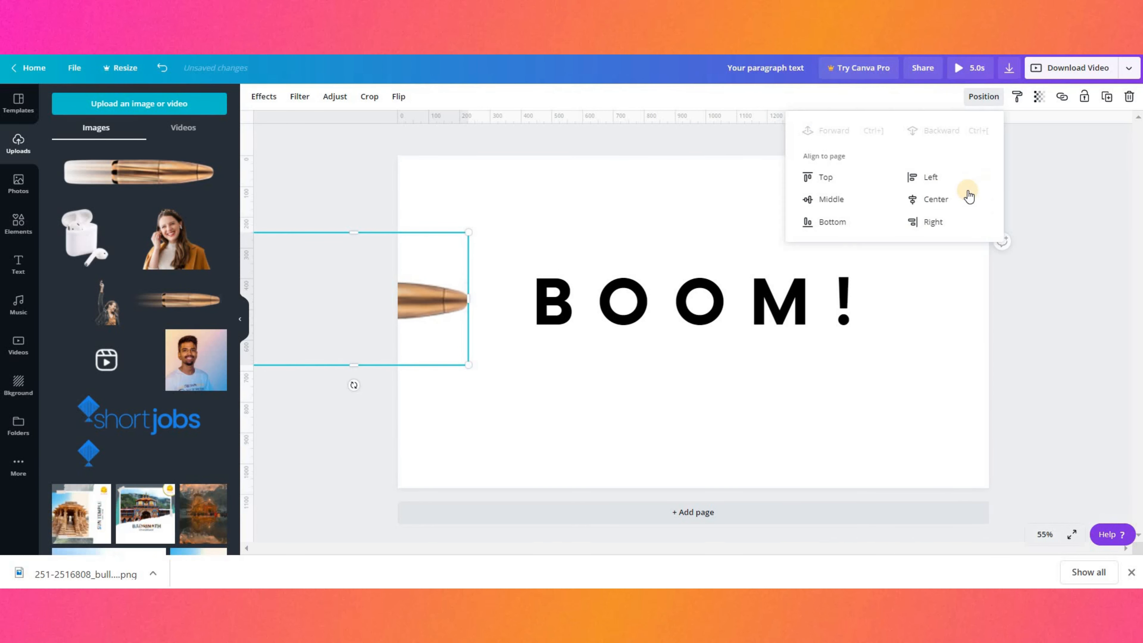
click(935, 201)
click(885, 203)
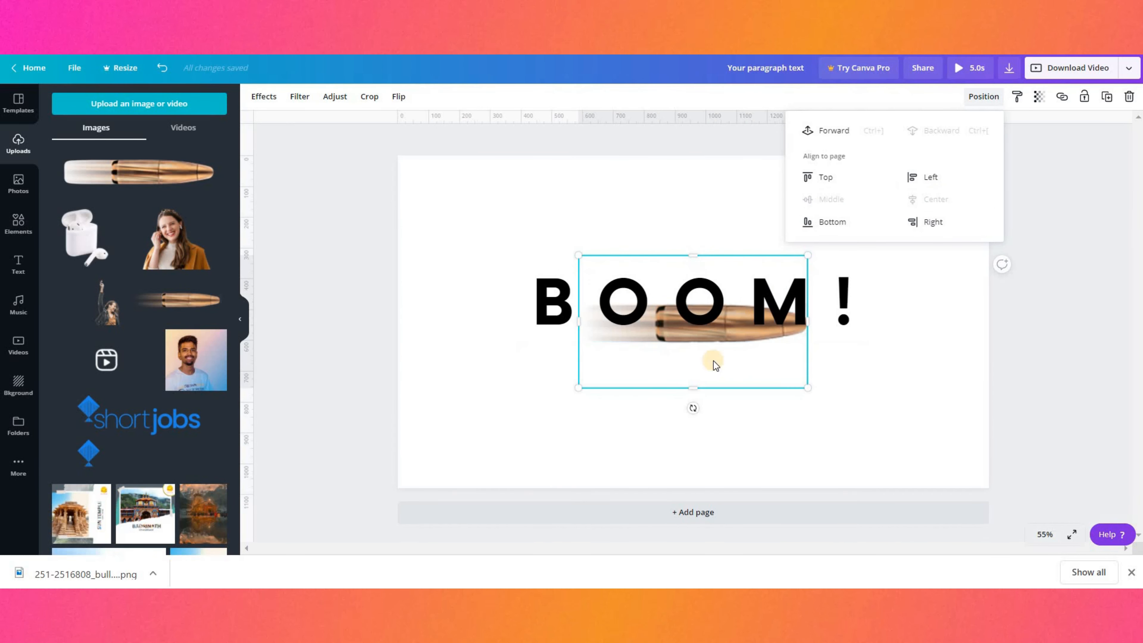
key(shift+Left)
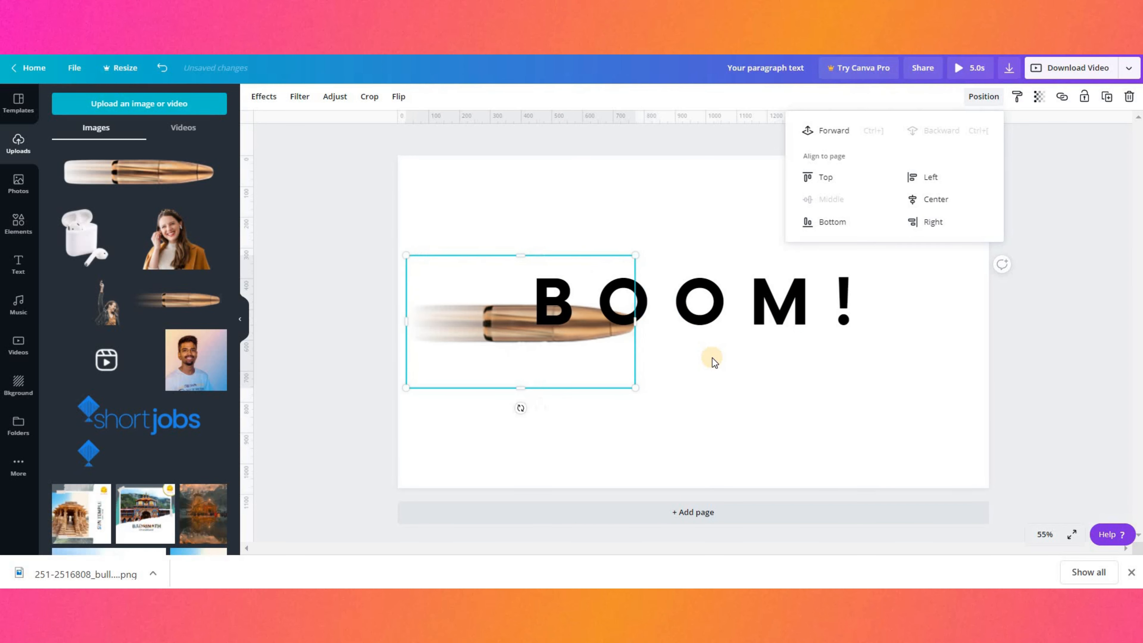
Step: Align the BOOM! text to the vertical middle of the page
click(729, 338)
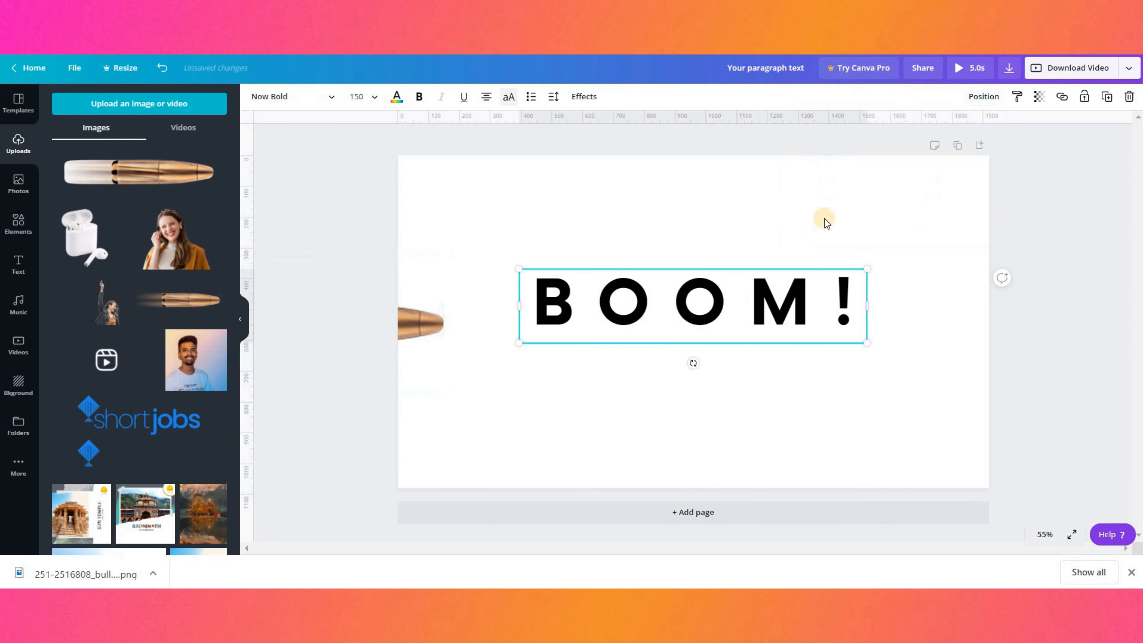
click(990, 95)
click(830, 200)
click(914, 316)
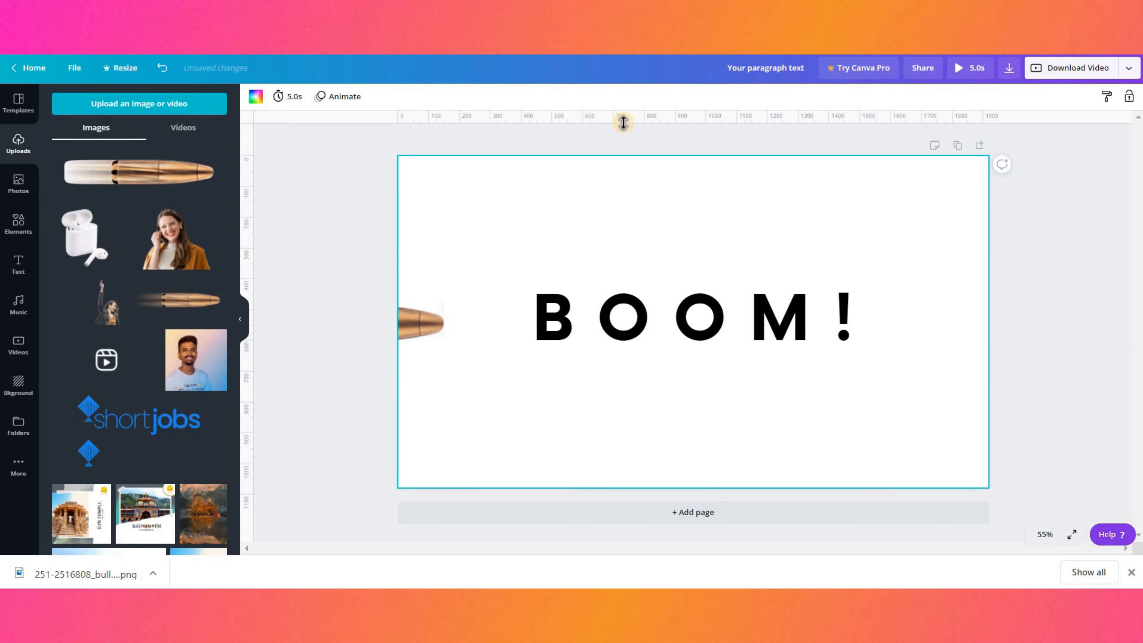
Step: Add two horizontal guides across the page, one along the bullet's upper edge and one along its lower edge
drag(627, 192, 626, 300)
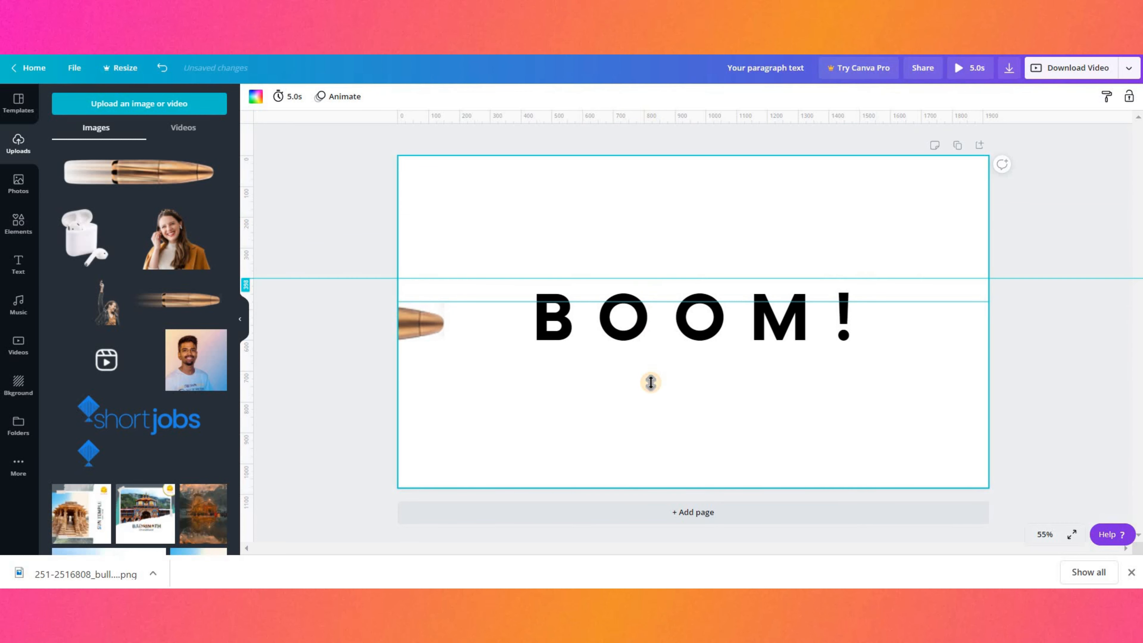
drag(651, 382, 651, 341)
Step: Shift the bullet right into the page and align the upper guide with the top edge of its body
click(414, 323)
key(shift+Right)
key(shift+Right)
key(shift+Right)
key(shift+Right)
key(shift+Right)
key(shift+Right)
key(shift+Right)
key(shift+Right)
key(shift+Right)
key(shift+Right)
key(shift+Right)
key(shift+Right)
key(shift+Right)
key(shift+Right)
key(shift+Right)
key(shift+Right)
key(shift+Right)
key(shift+Right)
key(shift+Right)
key(shift+Right)
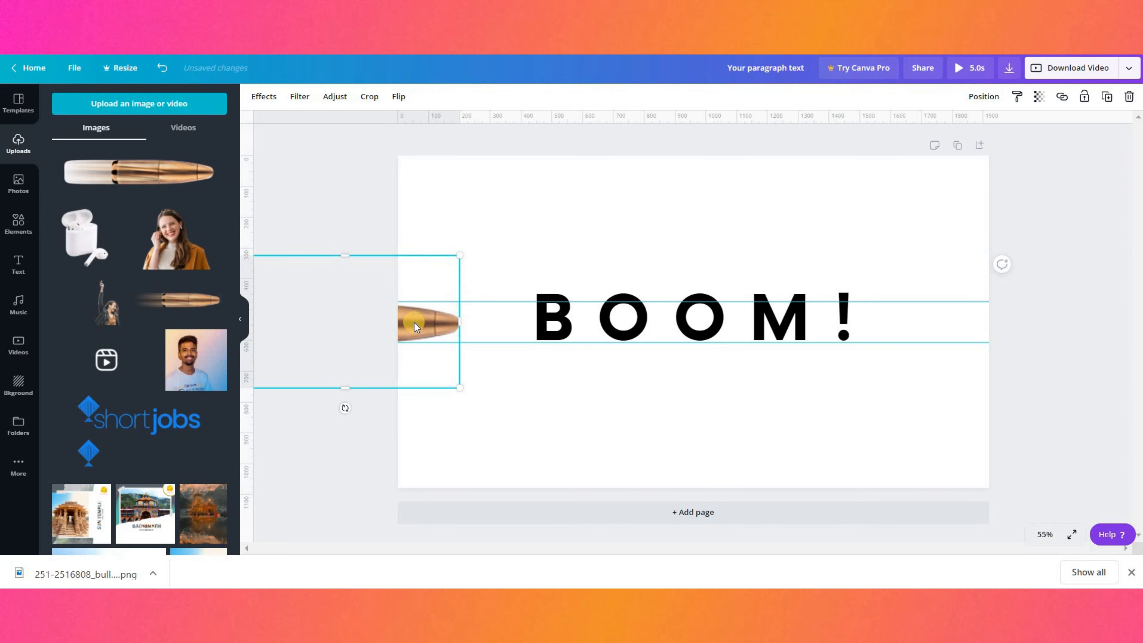
drag(710, 302, 719, 305)
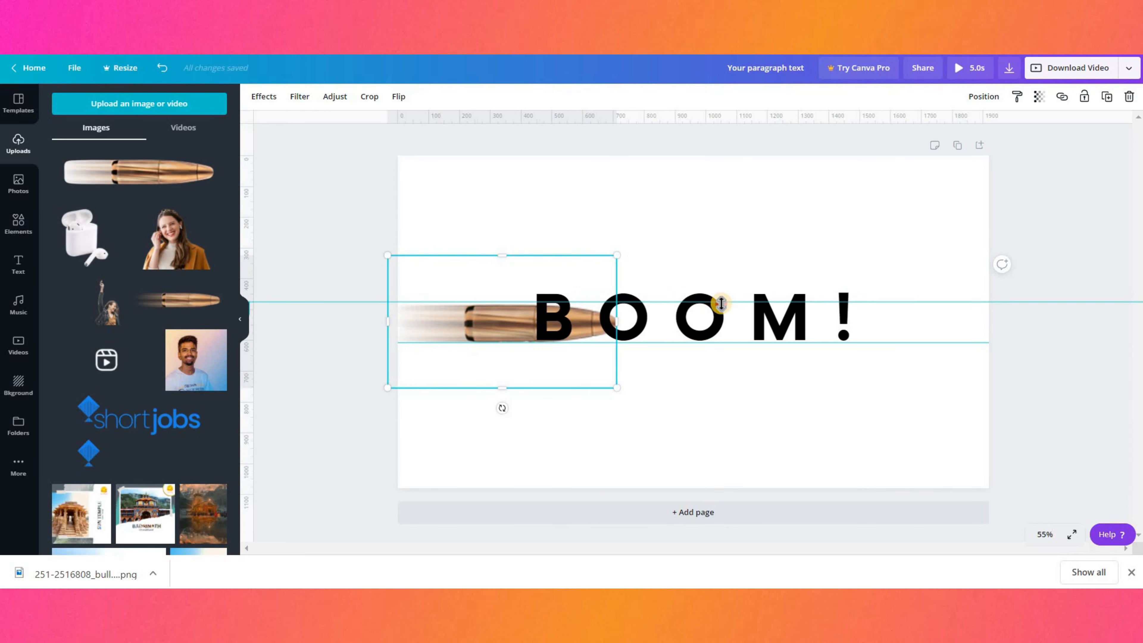
click(706, 380)
Step: Shift the bullet back beyond the page's left edge until only its tip shows on the page
click(457, 339)
key(shift+Left)
key(shift+Left)
key(shift+Left)
key(shift+Left)
key(shift+Left)
key(shift+Left)
key(shift+Left)
key(shift+Left)
key(shift+Left)
key(shift+Left)
key(shift+Left)
key(shift+Left)
key(shift+Left)
key(shift+Left)
key(shift+Left)
key(shift+Left)
key(shift+Left)
key(shift+Left)
key(shift+Left)
key(shift+Left)
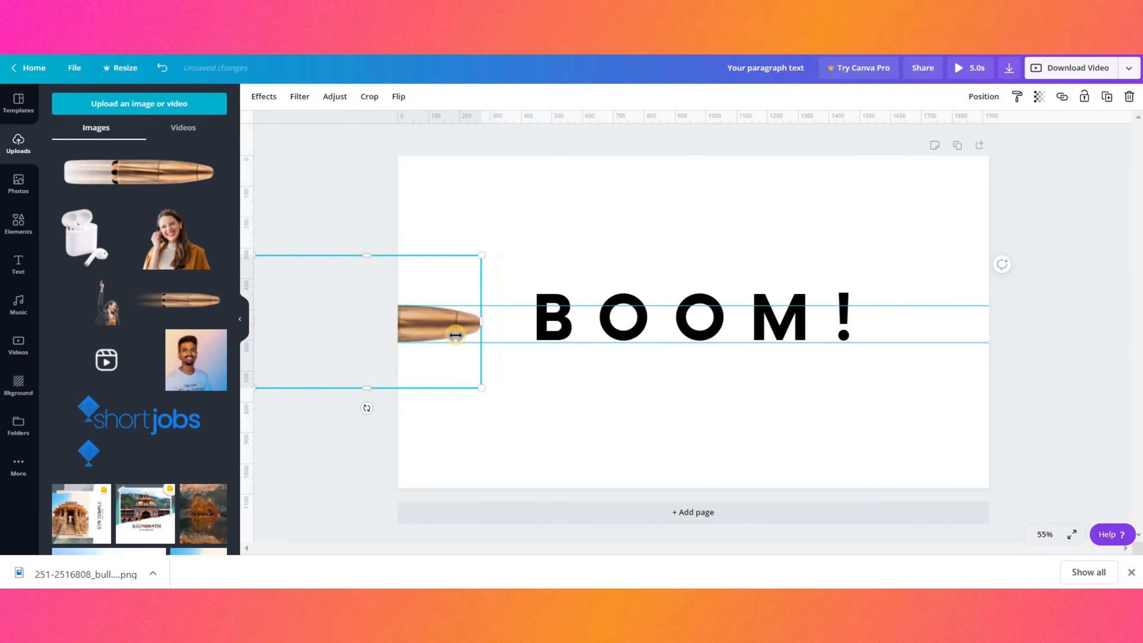
click(570, 380)
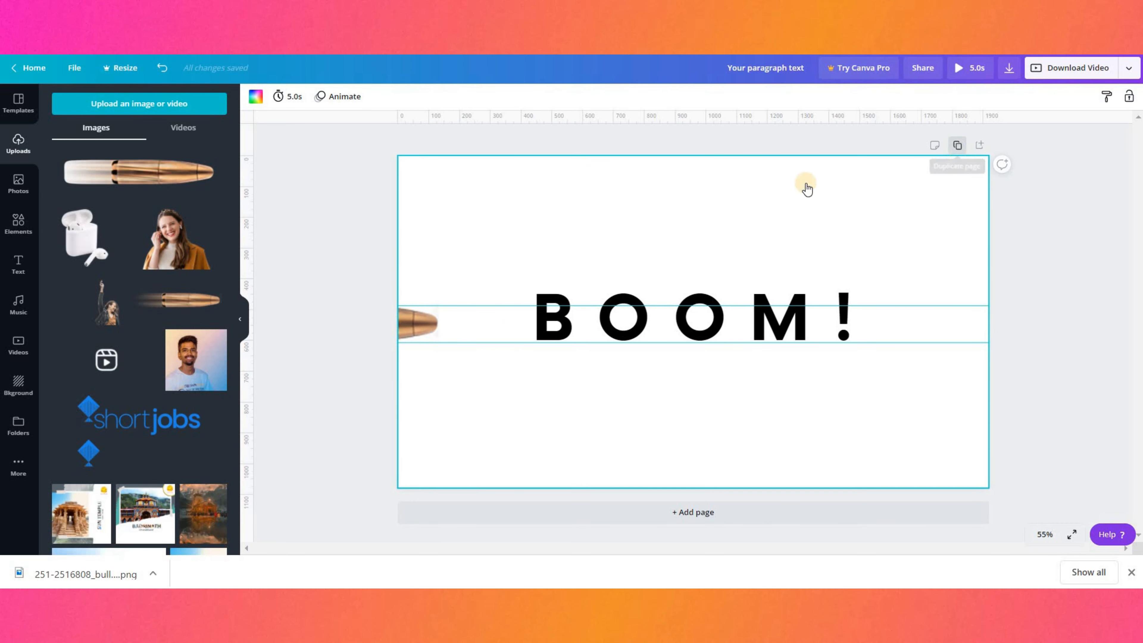
Step: Duplicate the first page and shift the bullet on page 2 right in 10 px increments, keeping it short of the text
click(420, 333)
key(shift+Right)
key(shift+Right)
key(shift+Right)
key(shift+Right)
key(shift+Right)
key(shift+Right)
key(shift+Right)
key(shift+Right)
key(shift+Right)
key(shift+Right)
key(shift+Right)
key(shift+Right)
key(shift+Right)
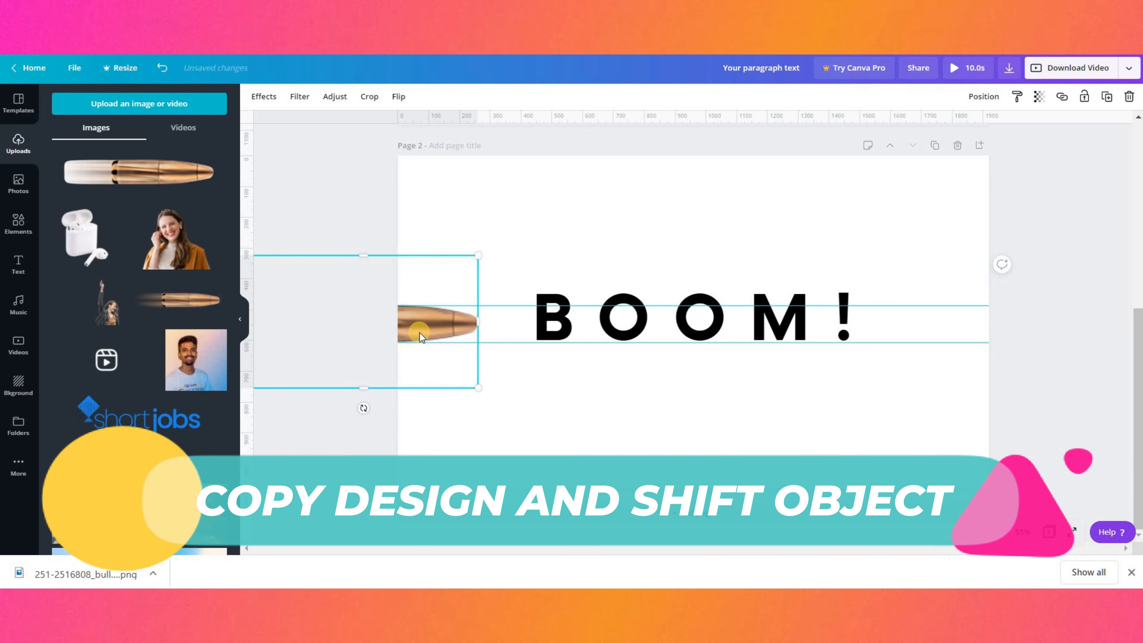
key(shift+Right)
key(shift+Right)
key(shift+Right)
key(shift+Right)
key(shift+Right)
click(594, 360)
Step: Duplicate page 2 and shift the bullet on page 3 right until its tip sits just before the letter B
click(935, 147)
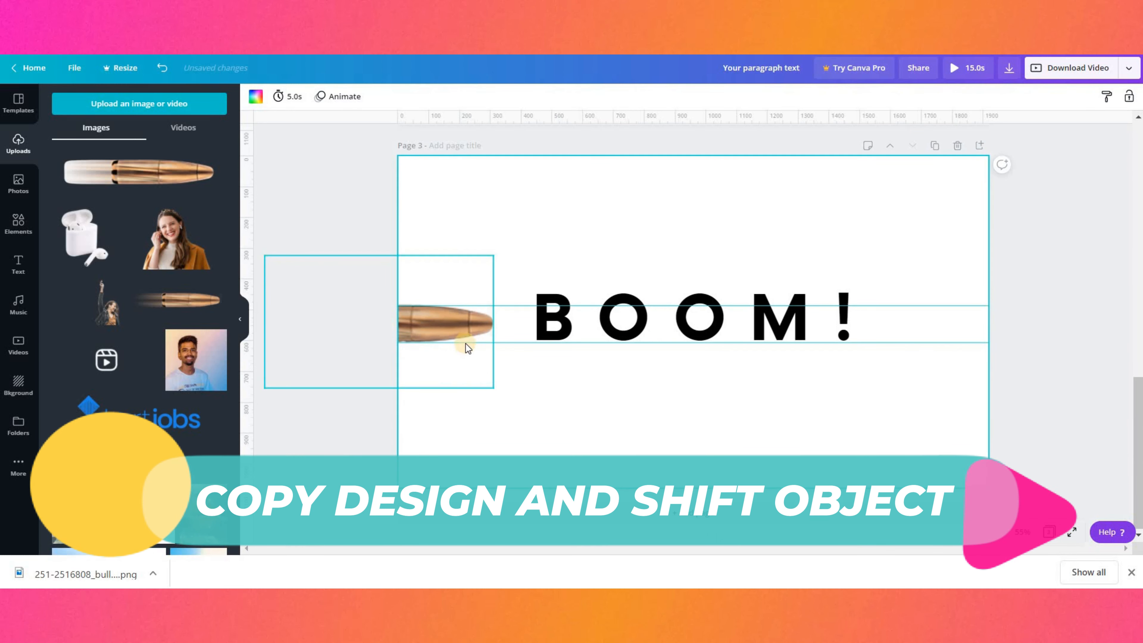
click(464, 327)
key(shift+Right)
key(shift+Right)
key(shift+Right)
key(shift+Right)
key(shift+Right)
key(shift+Right)
key(shift+Right)
key(shift+Right)
key(shift+Right)
key(shift+Right)
key(shift+Right)
key(shift+Right)
key(shift+Right)
key(shift+Right)
key(shift+Right)
key(shift+Left)
key(shift+Left)
key(shift+Left)
key(shift+Left)
key(shift+Left)
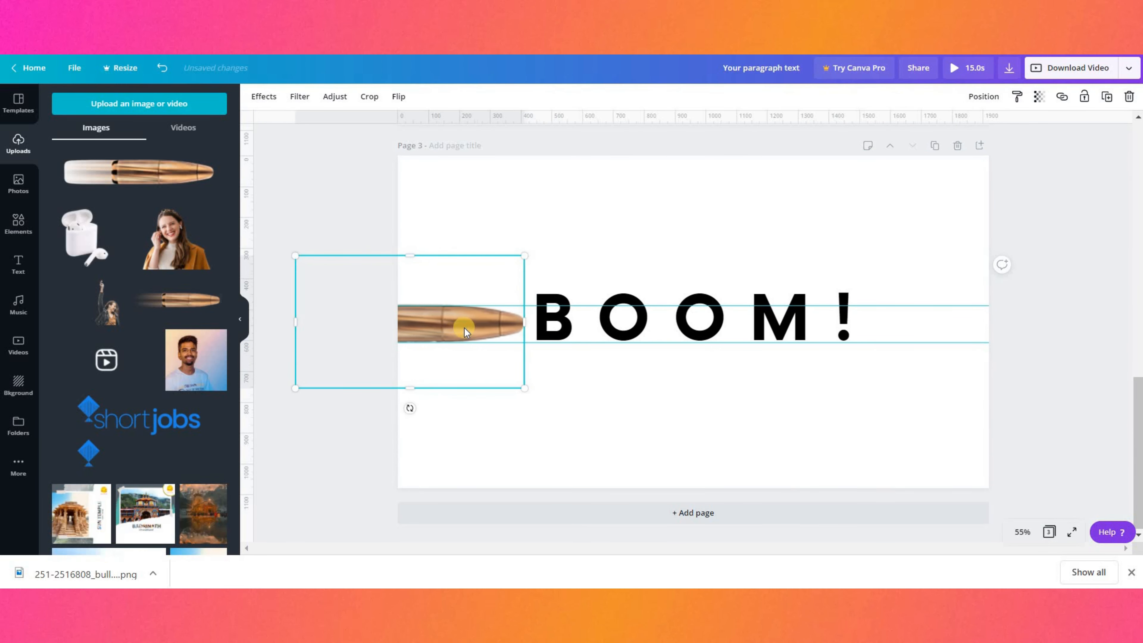
click(935, 147)
click(450, 315)
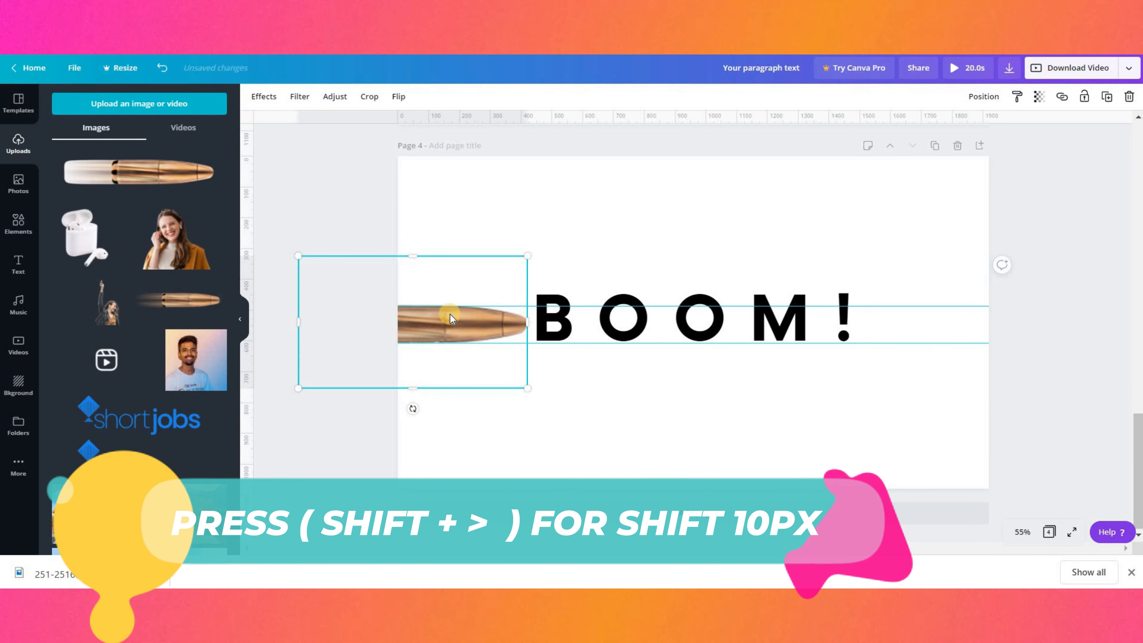
key(shift+Right)
key(shift+Right)
key(shift+Right)
key(shift+Right)
key(shift+Right)
key(shift+Right)
key(shift+Right)
key(shift+Right)
key(shift+Right)
key(shift+Right)
key(shift+Right)
key(shift+Right)
key(shift+Right)
key(shift+Right)
key(shift+Right)
click(849, 182)
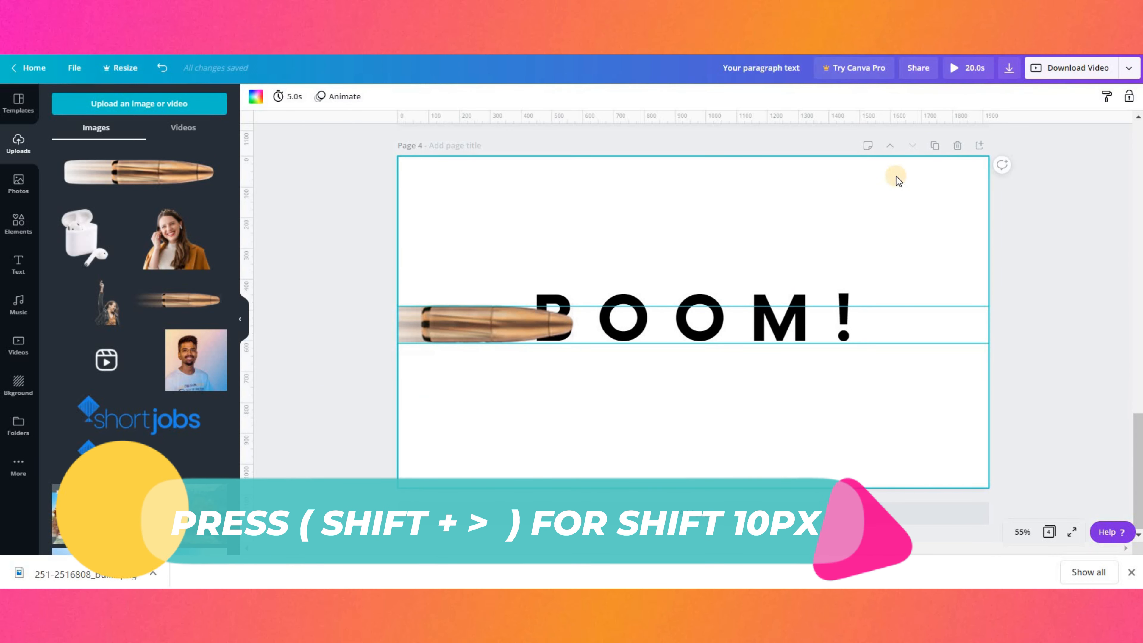
click(957, 150)
Step: Duplicate page 3, shift the bullet on page 4 right until its tip covers the letter B, and close the downloads bar
click(934, 202)
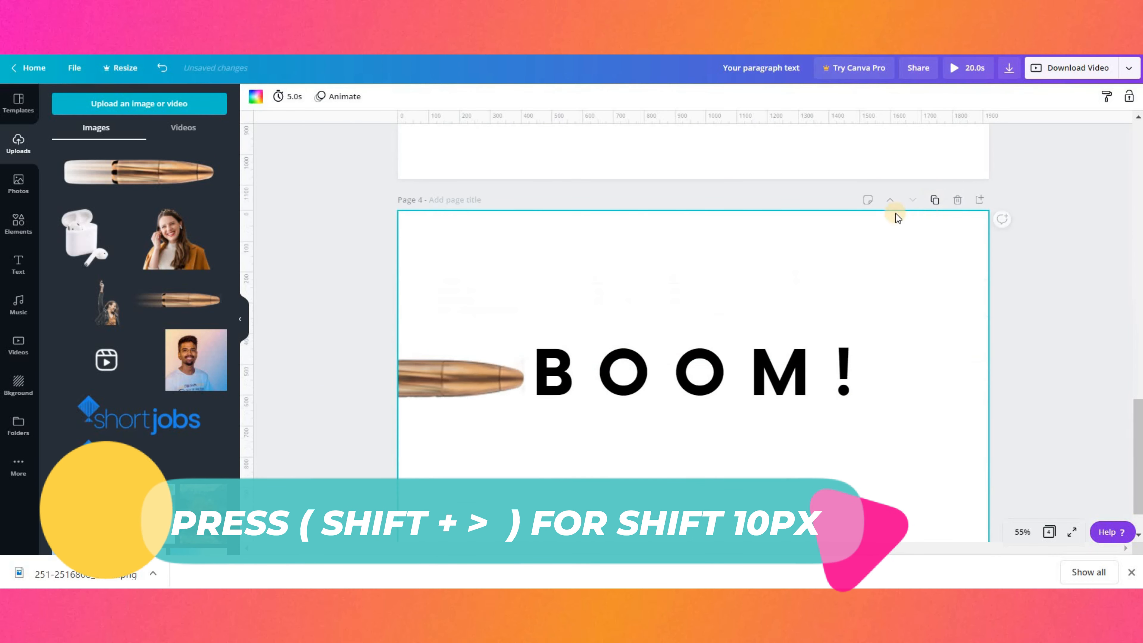
click(449, 382)
key(shift+Right)
key(shift+Right)
key(shift+Right)
key(shift+Right)
key(shift+Right)
key(shift+Right)
key(shift+Right)
key(shift+Right)
key(shift+Right)
key(shift+Right)
key(shift+Right)
key(shift+Right)
key(shift+Right)
key(shift+Right)
key(shift+Right)
key(shift+Right)
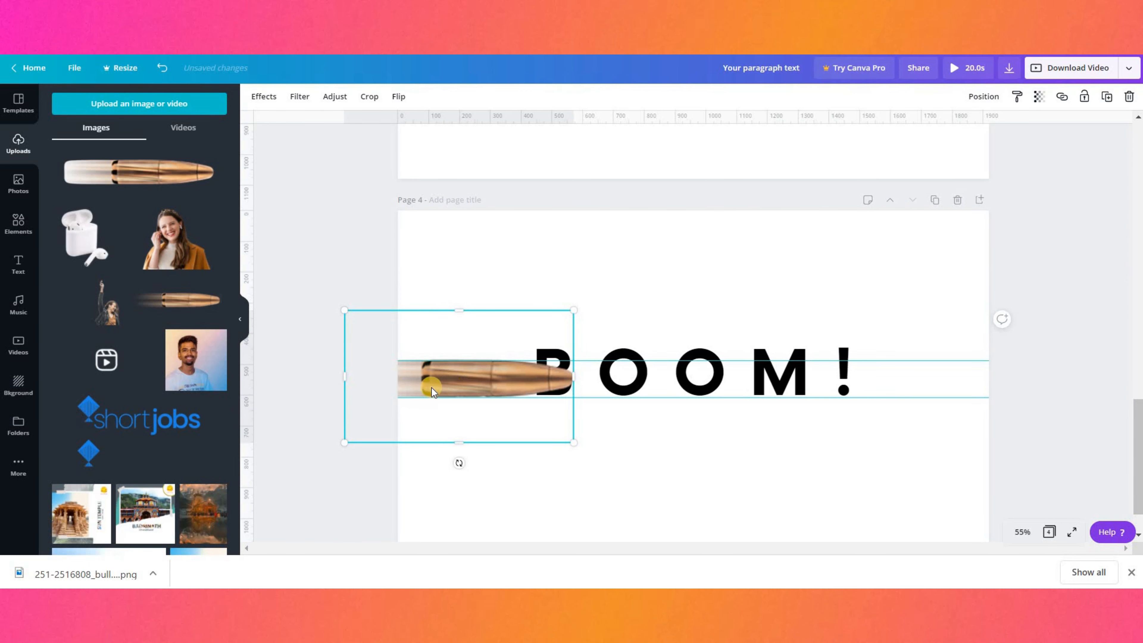
click(1132, 572)
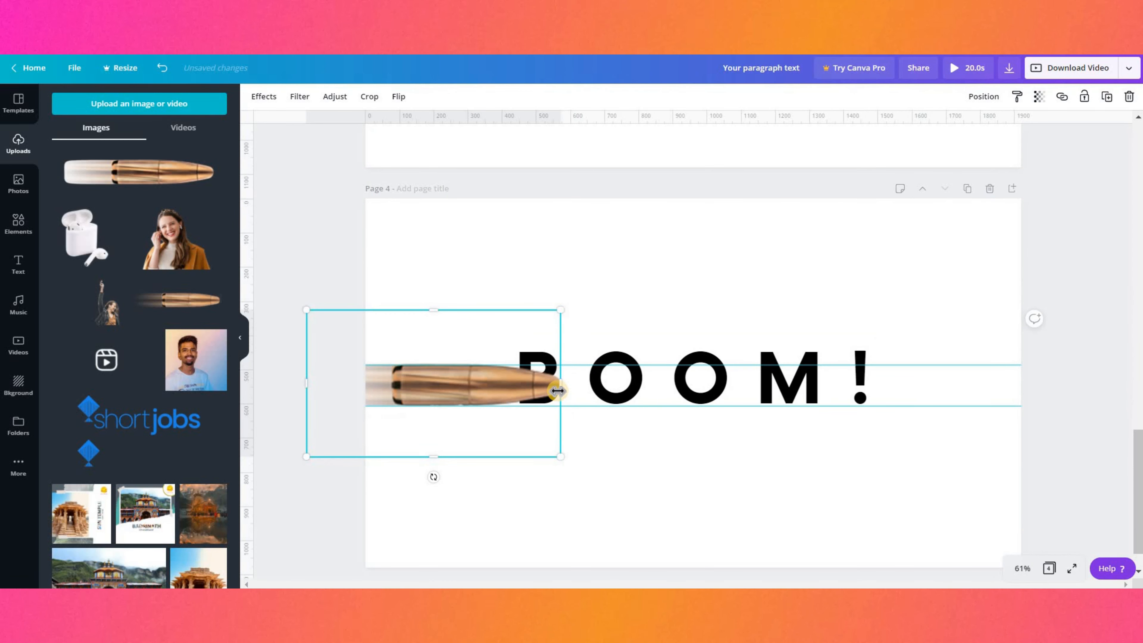
Step: Duplicate page 4 and shift the bullet on page 5 right until its tip reaches into the first letter O
click(966, 189)
click(466, 380)
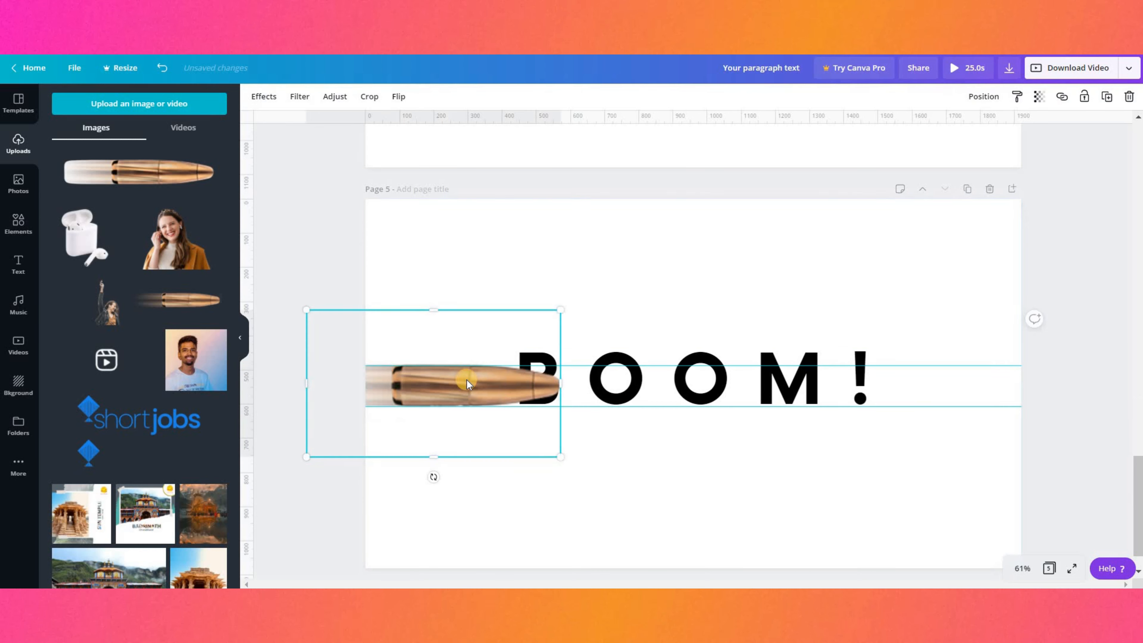
key(shift+Right)
key(shift+Right)
key(shift+Right)
key(shift+Right)
key(shift+Right)
key(shift+Right)
key(shift+Right)
key(shift+Right)
key(shift+Right)
key(shift+Right)
key(shift+Right)
key(shift+Right)
key(shift+Right)
key(shift+Right)
key(shift+Right)
key(shift+Right)
key(shift+Right)
key(shift+Right)
key(shift+Right)
key(shift+Right)
Step: Duplicate page 5 and shift the bullet on page 6 right until its tip reaches into the second letter O
click(970, 196)
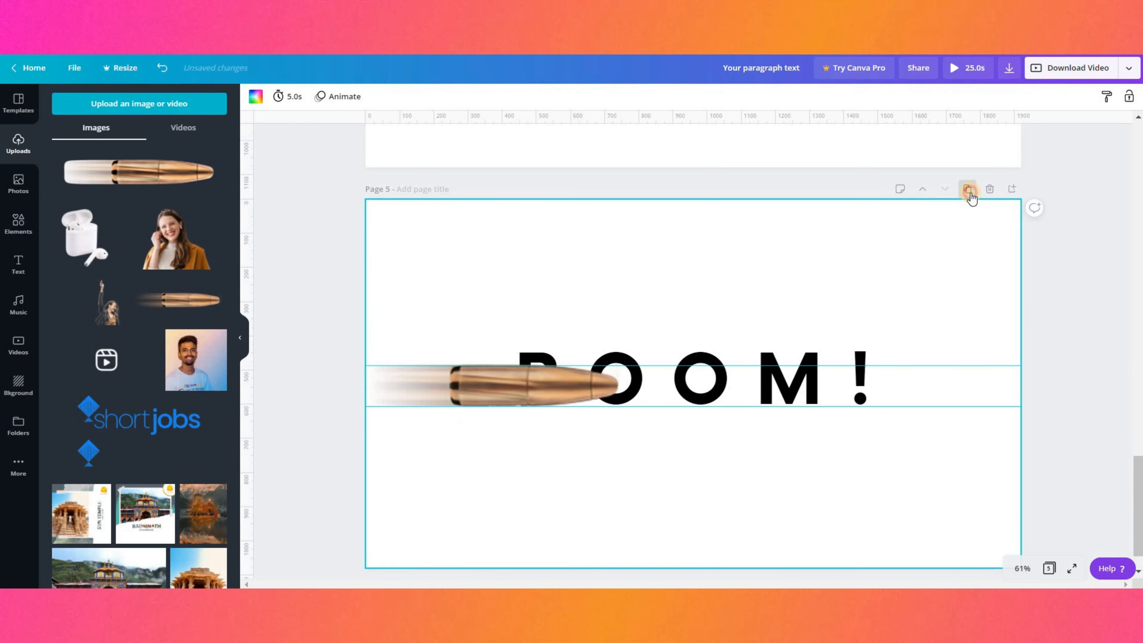
click(556, 392)
key(shift+Right)
key(shift+Right)
key(shift+Right)
key(shift+Right)
key(shift+Right)
key(shift+Right)
key(shift+Right)
key(shift+Right)
key(shift+Right)
key(shift+Right)
key(shift+Right)
key(shift+Right)
key(shift+Right)
key(shift+Right)
key(shift+Right)
key(shift+Right)
key(shift+Right)
key(shift+Right)
key(shift+Right)
key(shift+Right)
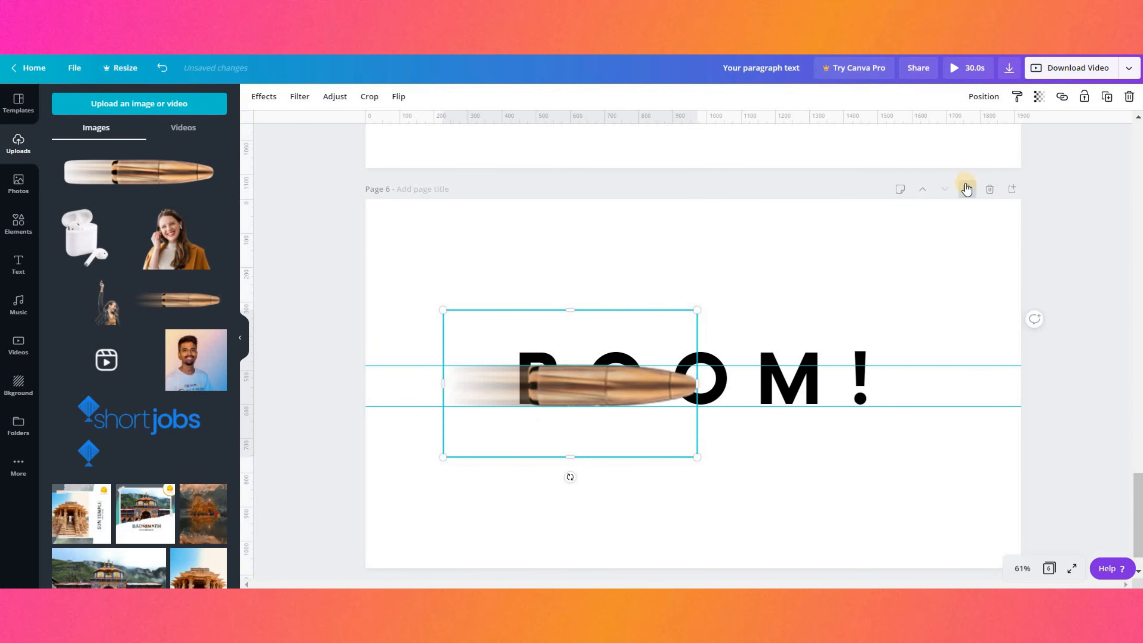
Step: Duplicate page 6 and shift the bullet on page 7 right until its tip touches the start of the letter M
click(967, 189)
click(562, 385)
key(shift+Right)
key(shift+Right)
key(shift+Right)
key(shift+Right)
key(shift+Right)
key(shift+Right)
key(shift+Right)
key(shift+Right)
key(shift+Right)
key(shift+Right)
key(shift+Right)
key(shift+Right)
key(shift+Right)
key(shift+Right)
key(shift+Right)
key(shift+Right)
key(shift+Right)
key(shift+Right)
key(shift+Right)
key(shift+Right)
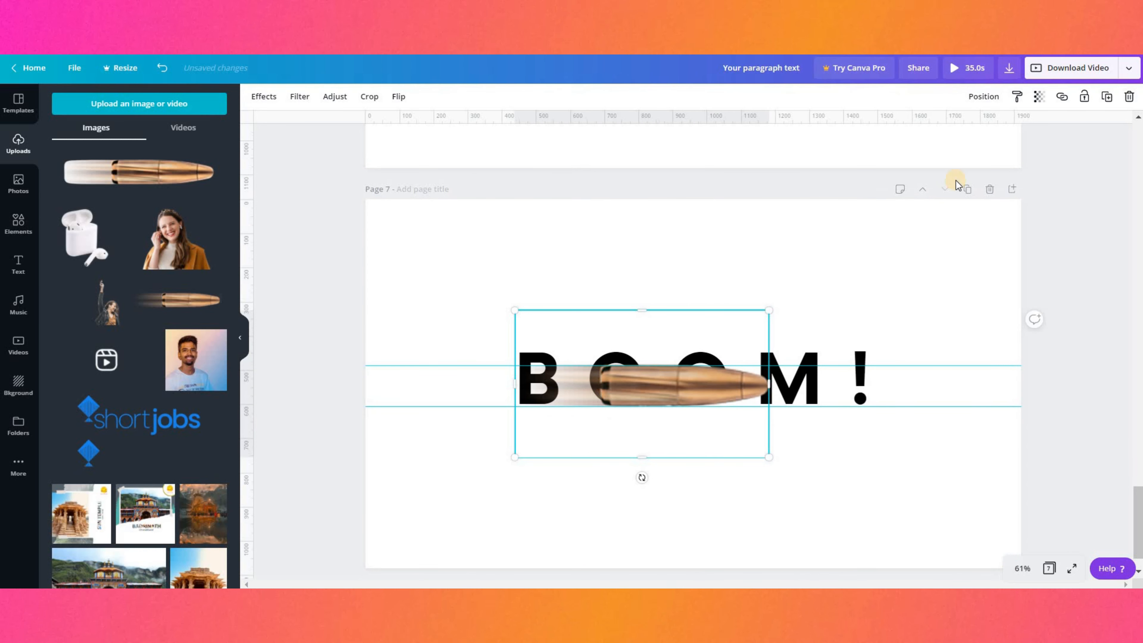
Step: Duplicate page 7 and shift the bullet on page 8 right until its tip nearly crosses the letter M
click(972, 193)
click(725, 392)
key(shift+Right)
key(shift+Right)
key(shift+Right)
key(shift+Right)
key(shift+Right)
key(shift+Right)
key(shift+Right)
key(shift+Right)
key(shift+Right)
key(shift+Right)
key(shift+Right)
key(shift+Right)
key(shift+Right)
key(shift+Right)
key(shift+Right)
key(shift+Right)
key(shift+Right)
key(shift+Right)
key(shift+Right)
key(shift+Right)
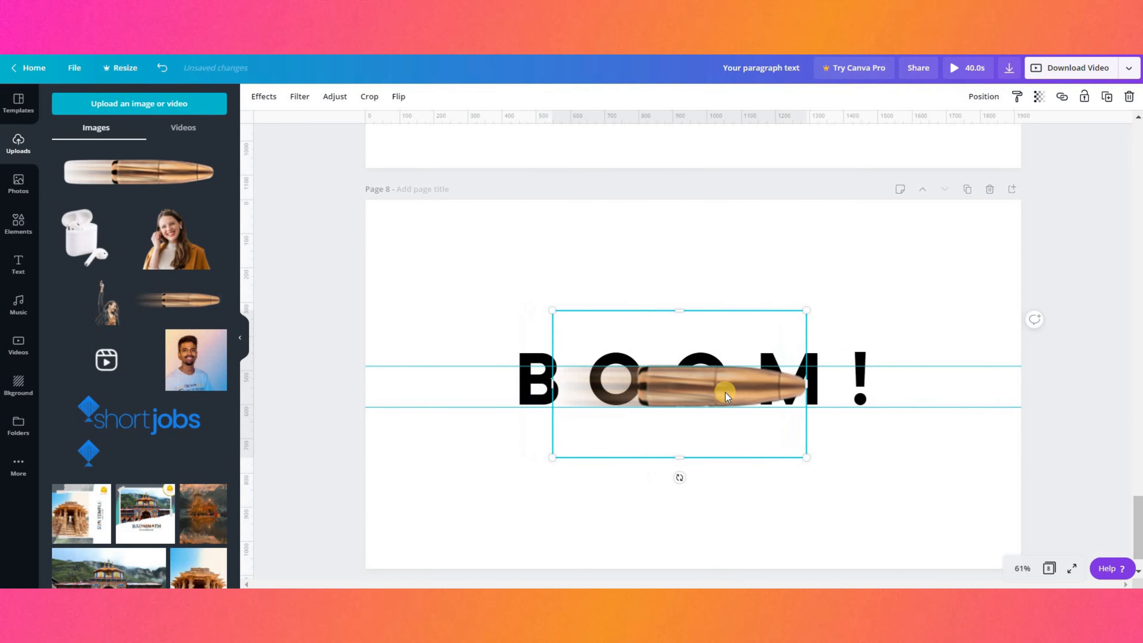
Step: Duplicate page 8 and shift the bullet on page 9 right until its tip sits just before the exclamation mark
click(970, 189)
click(738, 394)
key(shift+Right)
key(shift+Right)
key(shift+Right)
key(shift+Right)
key(shift+Right)
key(shift+Right)
key(shift+Right)
key(shift+Right)
key(shift+Right)
key(shift+Right)
key(shift+Right)
key(shift+Right)
key(shift+Right)
key(shift+Right)
key(shift+Right)
key(shift+Right)
key(shift+Right)
key(shift+Right)
key(shift+Right)
key(shift+Right)
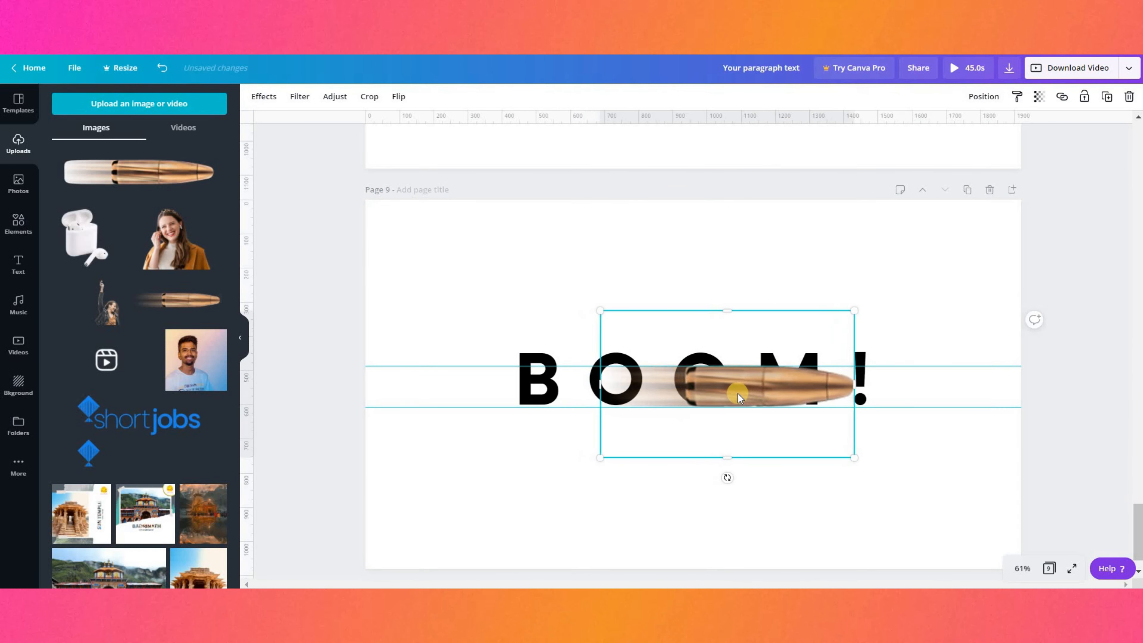
Step: Duplicate page 9 and shift the bullet on page 10 right until its tip passes the exclamation mark
click(966, 190)
click(839, 399)
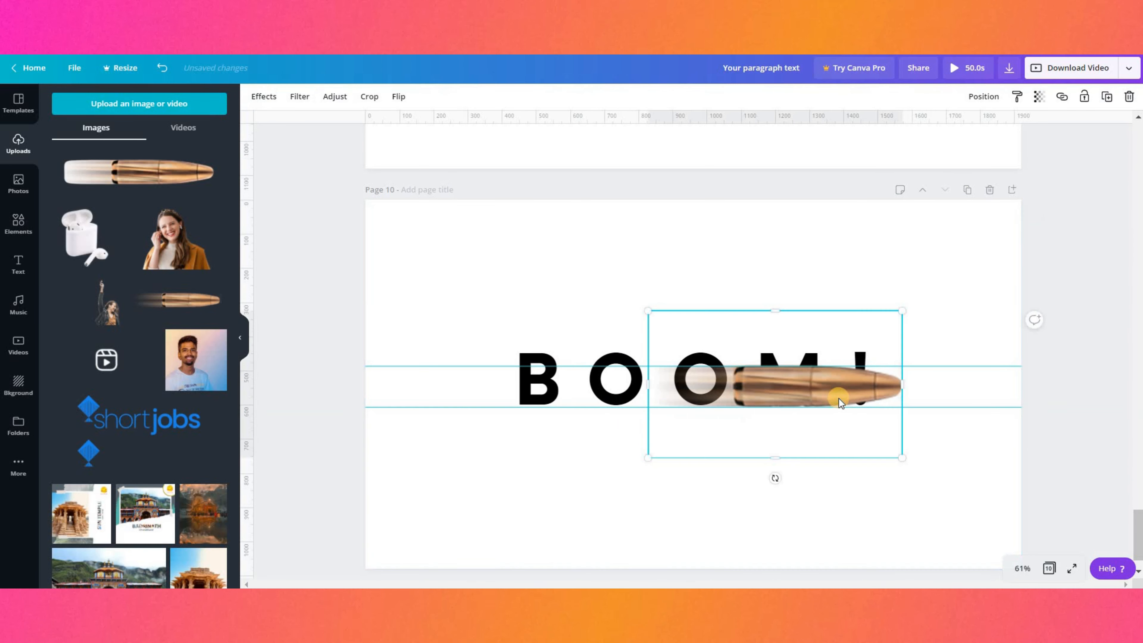
key(shift+Right)
key(shift+Right)
key(shift+Right)
key(shift+Right)
key(shift+Right)
key(shift+Right)
key(shift+Right)
key(shift+Right)
key(shift+Right)
key(shift+Right)
key(shift+Right)
key(shift+Right)
key(shift+Right)
key(shift+Right)
key(shift+Right)
key(shift+Right)
key(shift+Right)
key(shift+Right)
key(shift+Right)
key(shift+Right)
key(shift+Right)
key(shift+Right)
key(shift+Right)
Step: Create pages 11 and 12 by duplicating the preceding page, shifting the bullet farther right on each until its tip reaches the page's right edge
click(968, 190)
click(866, 392)
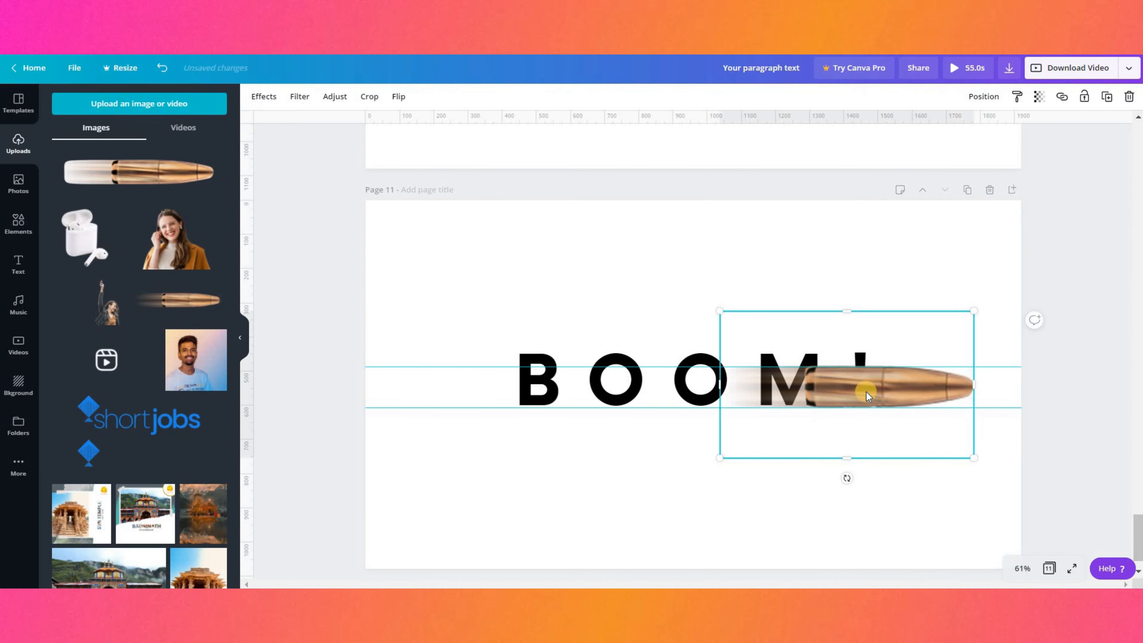
key(shift+Right)
key(shift+Right)
key(shift+Right)
key(shift+Right)
key(shift+Right)
key(shift+Right)
key(shift+Right)
key(shift+Right)
key(shift+Right)
key(shift+Right)
key(shift+Right)
key(shift+Right)
key(shift+Right)
key(shift+Right)
key(shift+Right)
key(shift+Right)
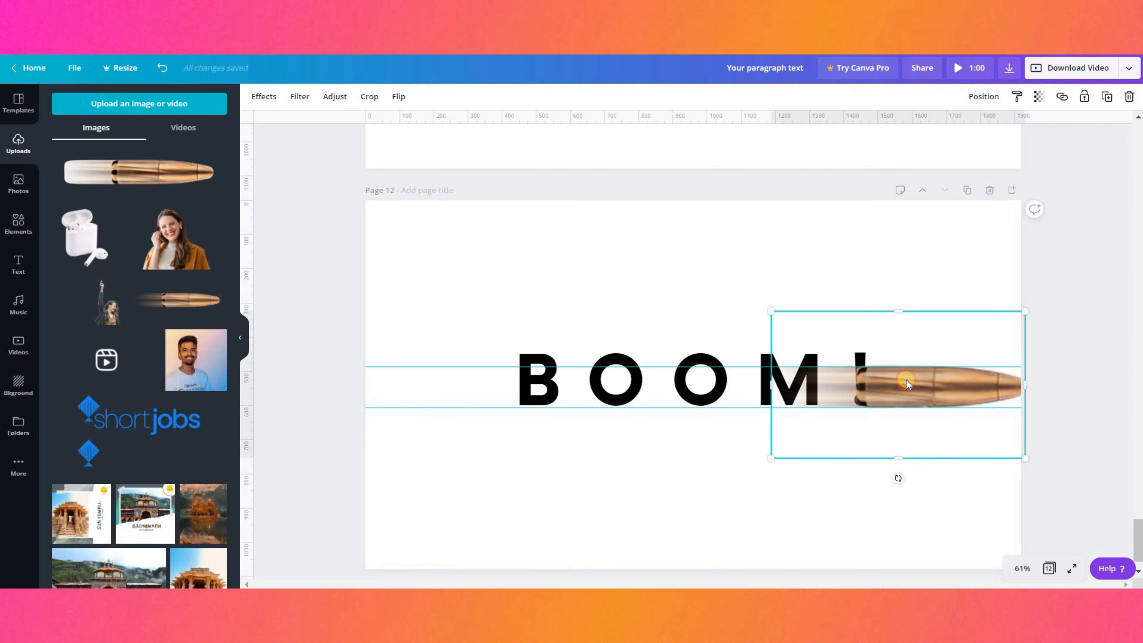
Step: Shift the bullet on page 12 right until its tip leaves the page and its trail reaches the exclamation mark
key(shift+Right)
key(shift+Right)
key(shift+Right)
key(shift+Right)
key(shift+Right)
key(shift+Right)
key(shift+Right)
key(shift+Right)
key(shift+Right)
key(shift+Right)
key(shift+Right)
key(shift+Right)
key(shift+Right)
key(shift+Right)
key(shift+Right)
key(shift+Right)
key(shift+Right)
key(shift+Right)
key(shift+Right)
key(shift+Right)
Step: Duplicate page 12 and shift the bullet on page 13 right until its trail clears the exclamation mark
click(967, 189)
click(968, 189)
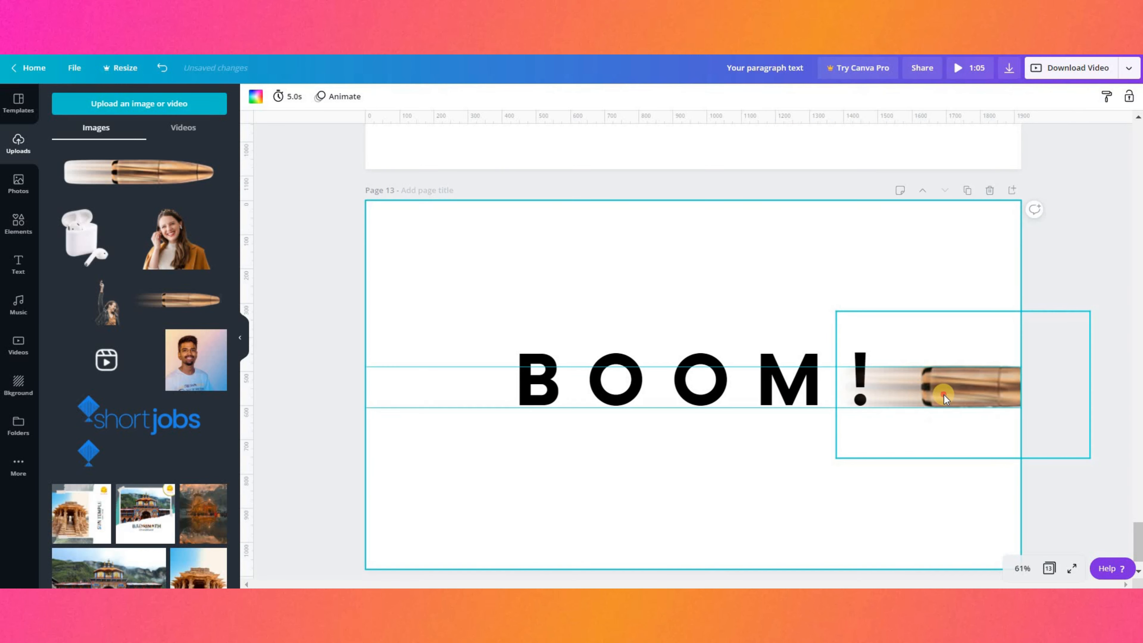
click(943, 395)
key(shift+Right)
key(shift+Right)
key(shift+Right)
key(shift+Right)
key(shift+Right)
key(shift+Right)
key(shift+Right)
key(shift+Right)
key(shift+Right)
key(shift+Right)
key(shift+Right)
key(shift+Right)
key(shift+Right)
key(shift+Right)
key(shift+Right)
key(shift+Right)
key(shift+Right)
Step: Duplicate page 13 and shift the bullet on page 14 right until only its blurred trail remains on the page
click(967, 190)
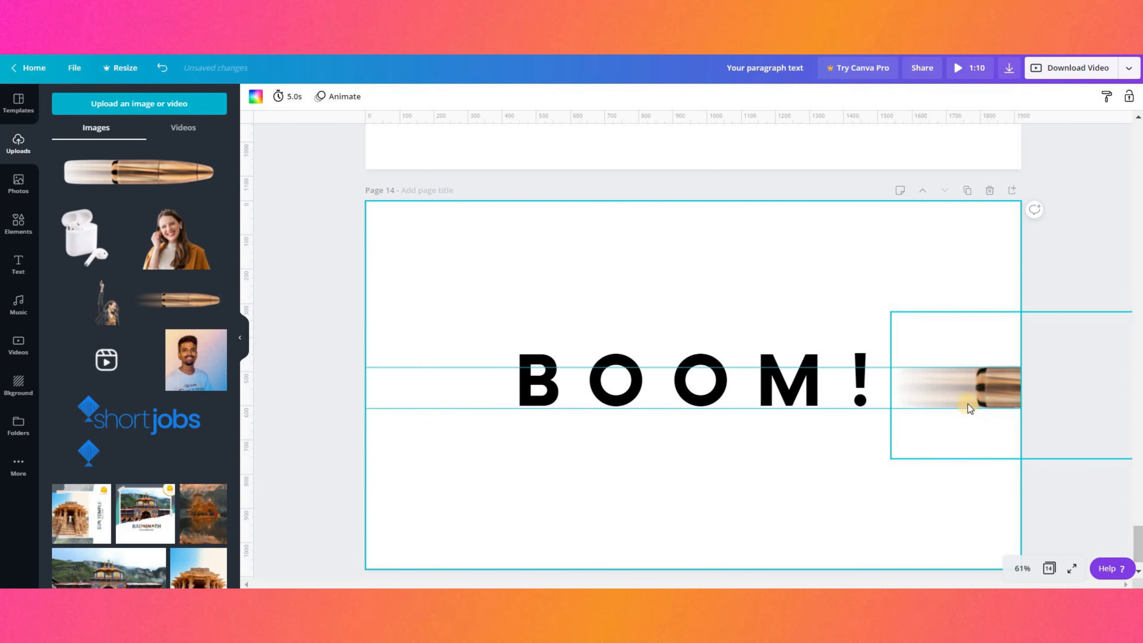
click(968, 395)
key(shift+Right)
key(shift+Right)
key(shift+Right)
key(shift+Right)
key(shift+Right)
key(shift+Right)
key(shift+Right)
key(shift+Right)
key(shift+Right)
key(shift+Right)
key(shift+Right)
key(shift+Right)
key(shift+Right)
key(shift+Right)
key(shift+Right)
key(shift+Right)
key(shift+Right)
Step: Duplicate page 14, shift the bullet on page 15 right until it is completely off the page, and deselect it
click(968, 189)
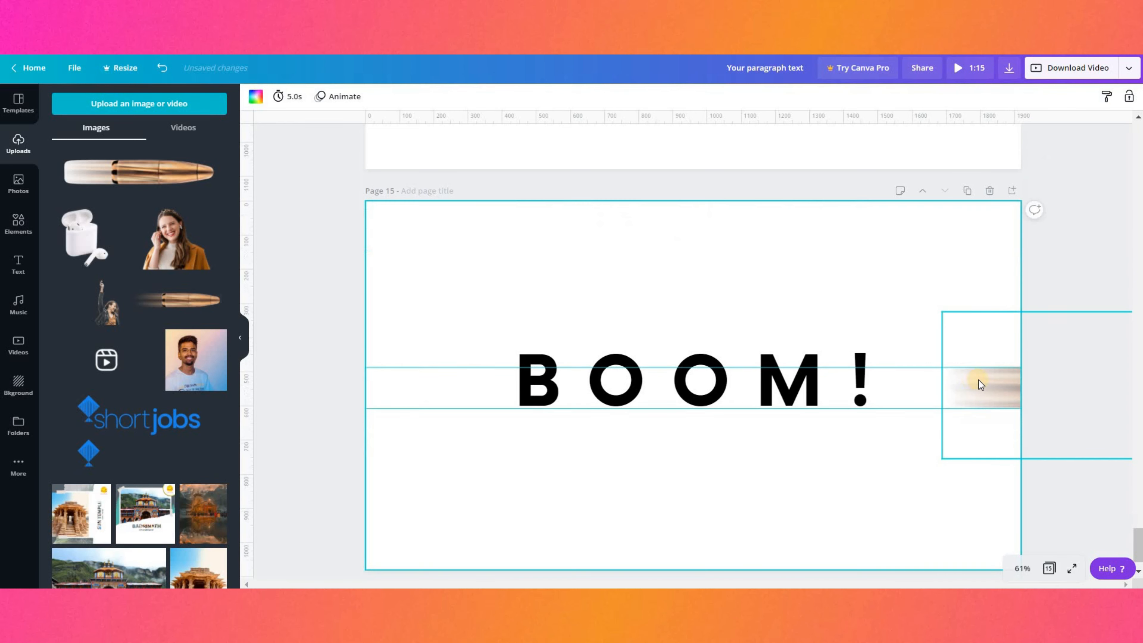
click(980, 384)
key(shift+Right)
key(shift+Right)
key(shift+Right)
key(shift+Right)
key(shift+Right)
key(shift+Right)
key(shift+Right)
key(shift+Right)
key(shift+Right)
key(shift+Right)
key(shift+Right)
key(shift+Right)
key(shift+Right)
key(shift+Right)
key(shift+Right)
key(shift+Right)
key(shift+Right)
key(shift+Right)
key(shift+Right)
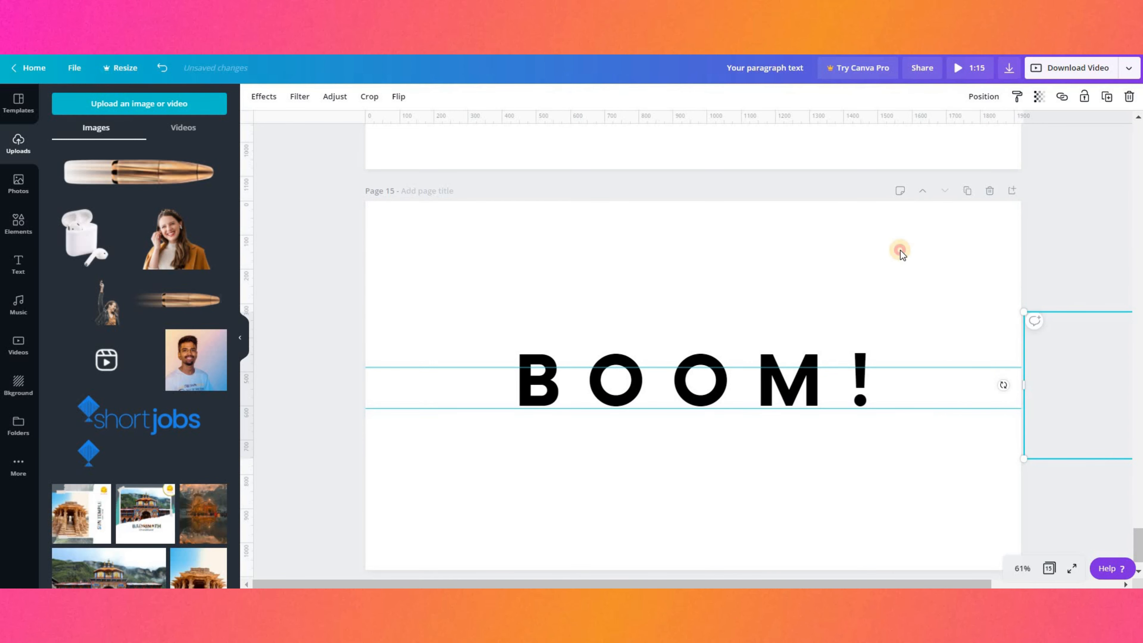
click(900, 251)
Step: Return to page 1 and set its timing to 0.2 seconds
scroll(767, 281, up, 20)
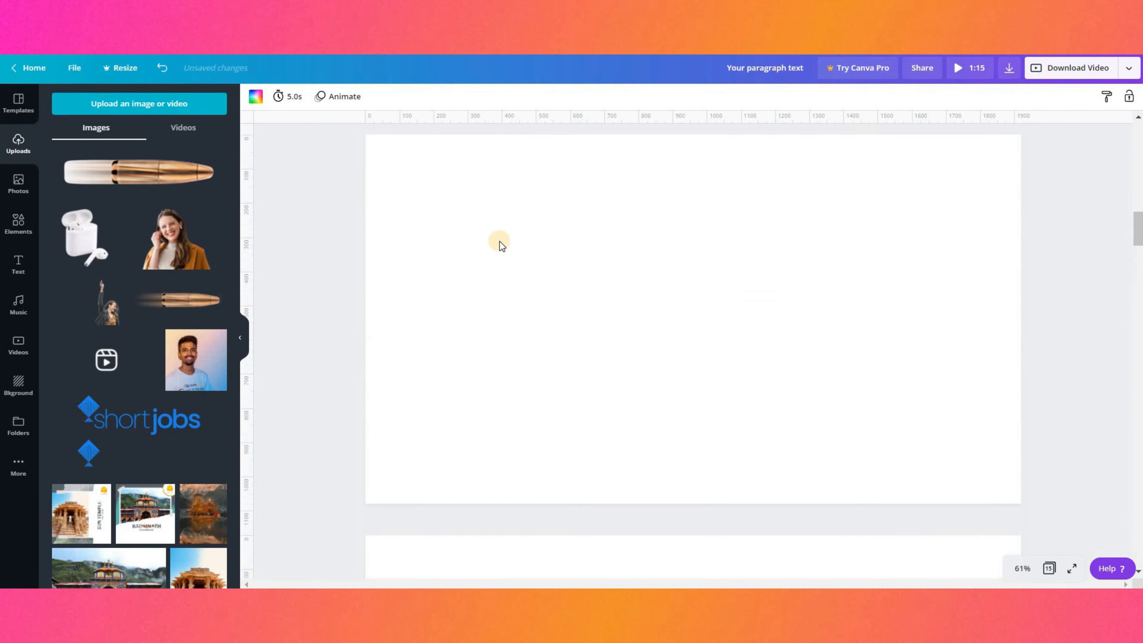
click(427, 210)
click(288, 96)
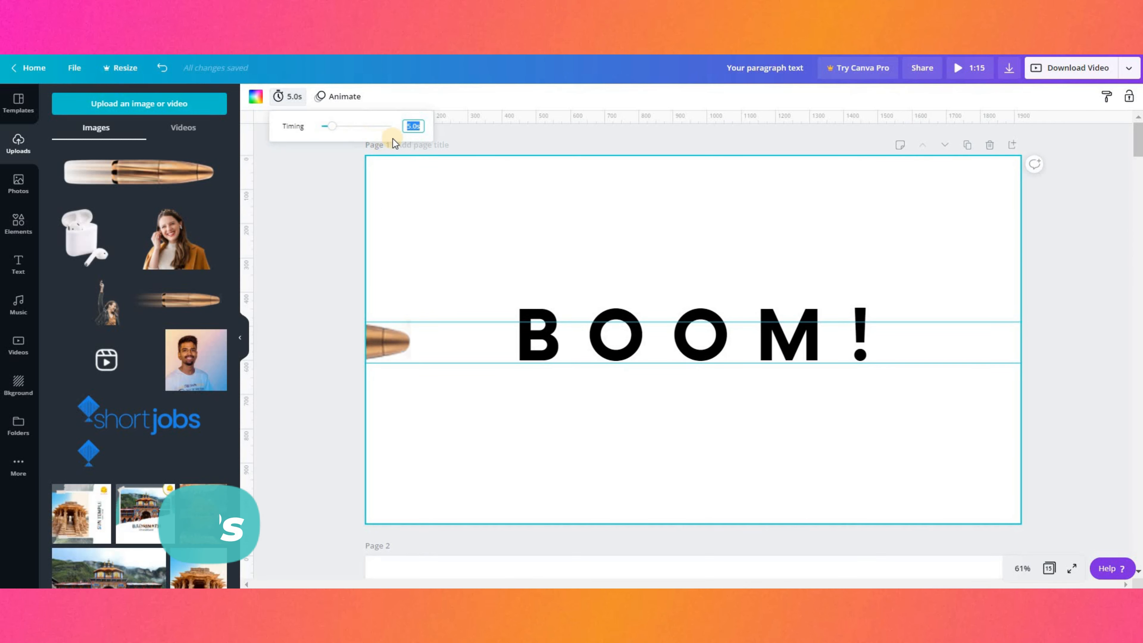
text(0)
Step: Set the timing of page 2 to 0.2 seconds
scroll(433, 400, down, 5)
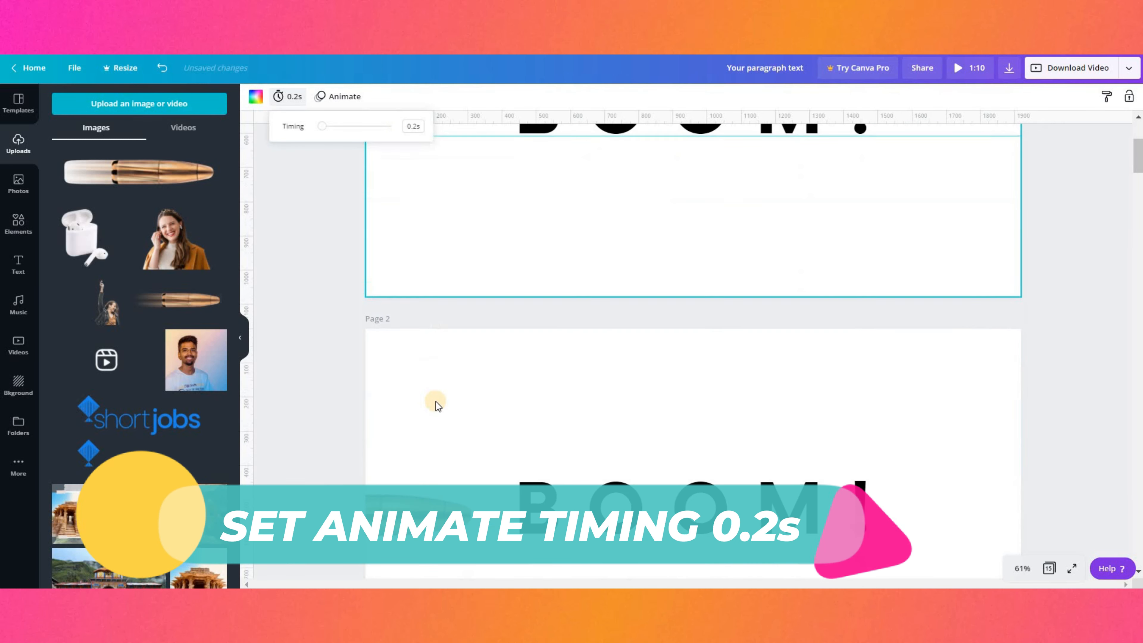
click(436, 405)
scroll(562, 241, up, 4)
scroll(455, 301, down, 5)
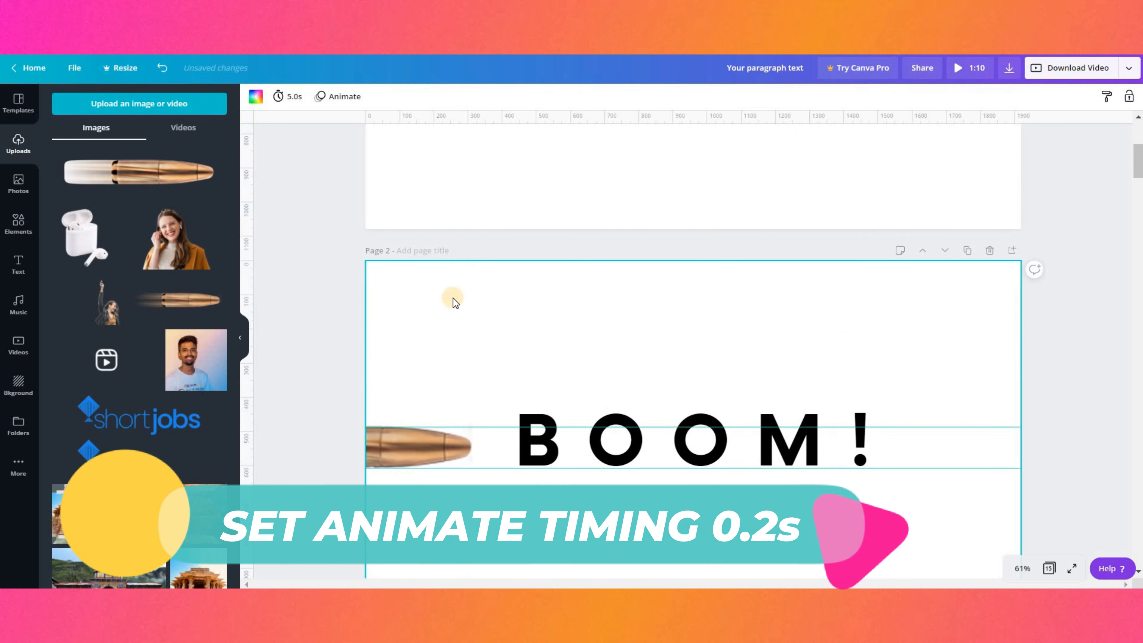
click(298, 101)
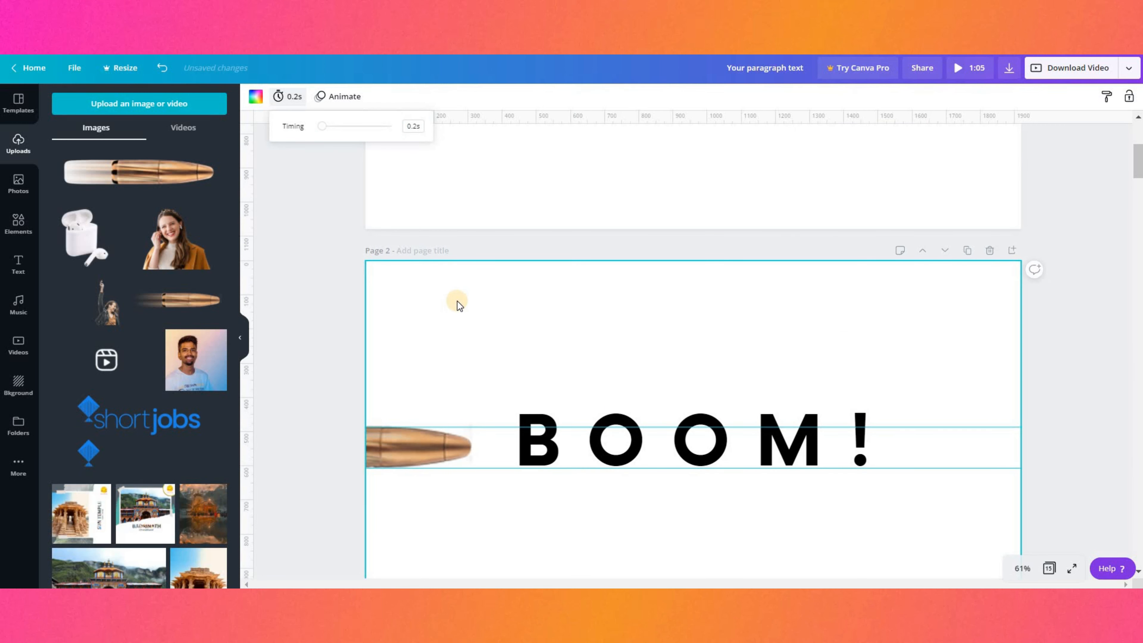
Step: Set the timing of pages 3 and 4 to 0.2 seconds each
scroll(458, 305, down, 5)
click(457, 426)
click(288, 96)
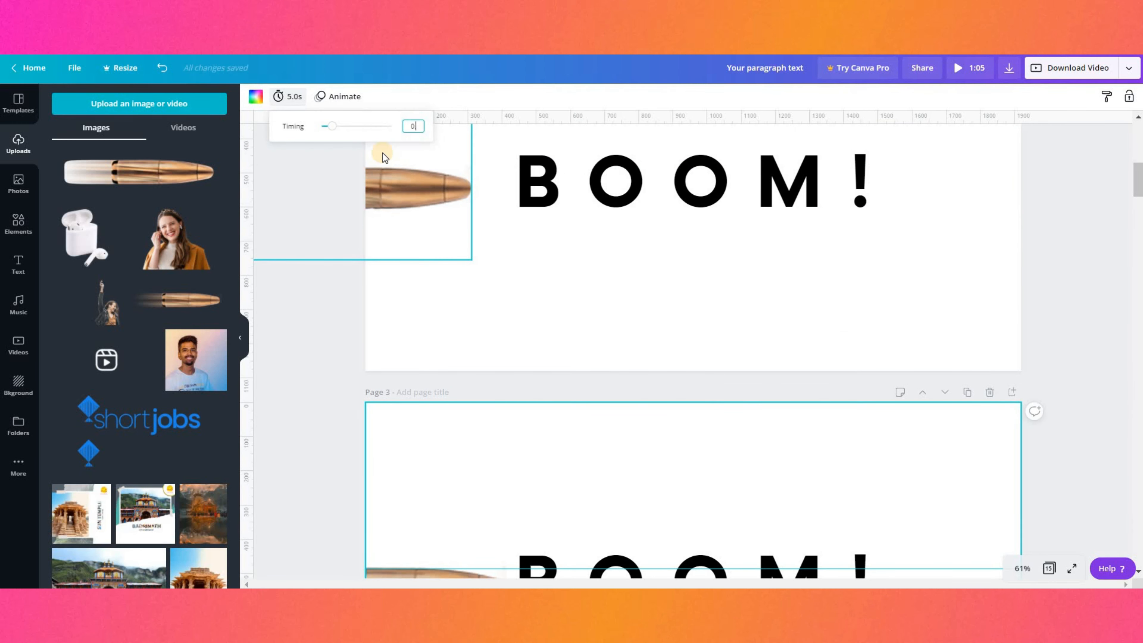
scroll(508, 245, down, 8)
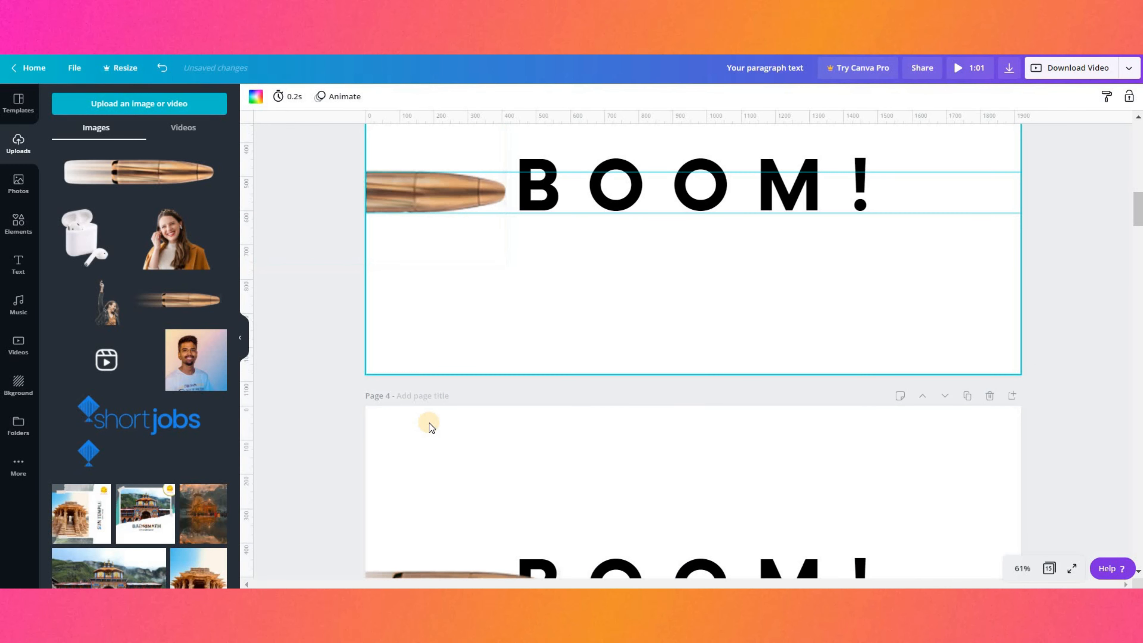
click(428, 421)
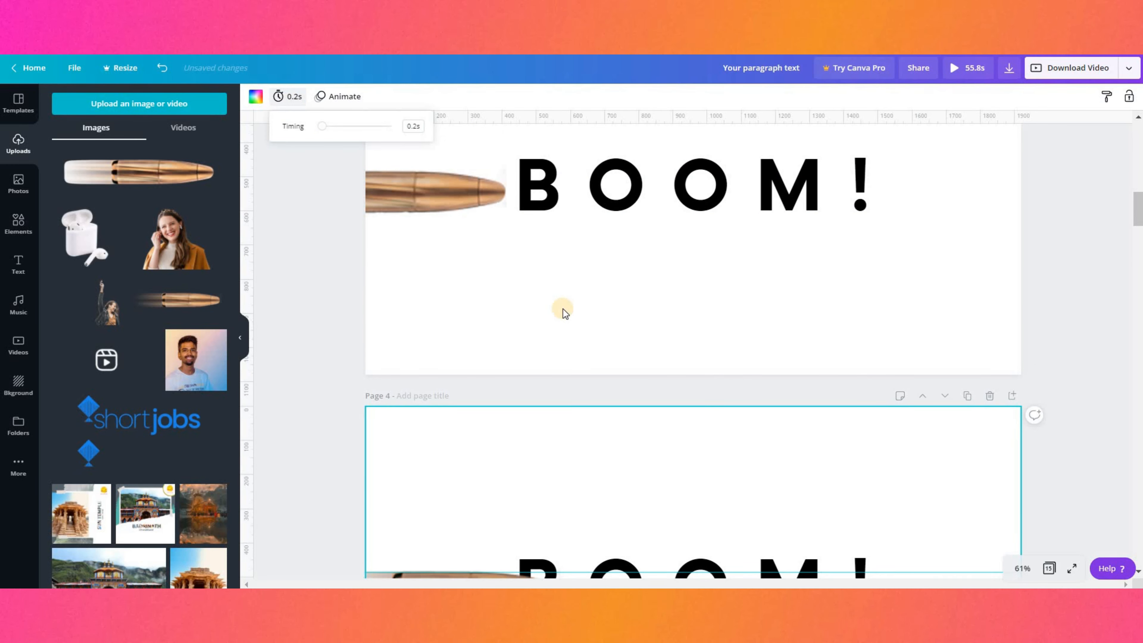
Step: Set the timing of pages 5, 6 and 7 to 0.2 seconds each
scroll(565, 313, down, 11)
click(492, 296)
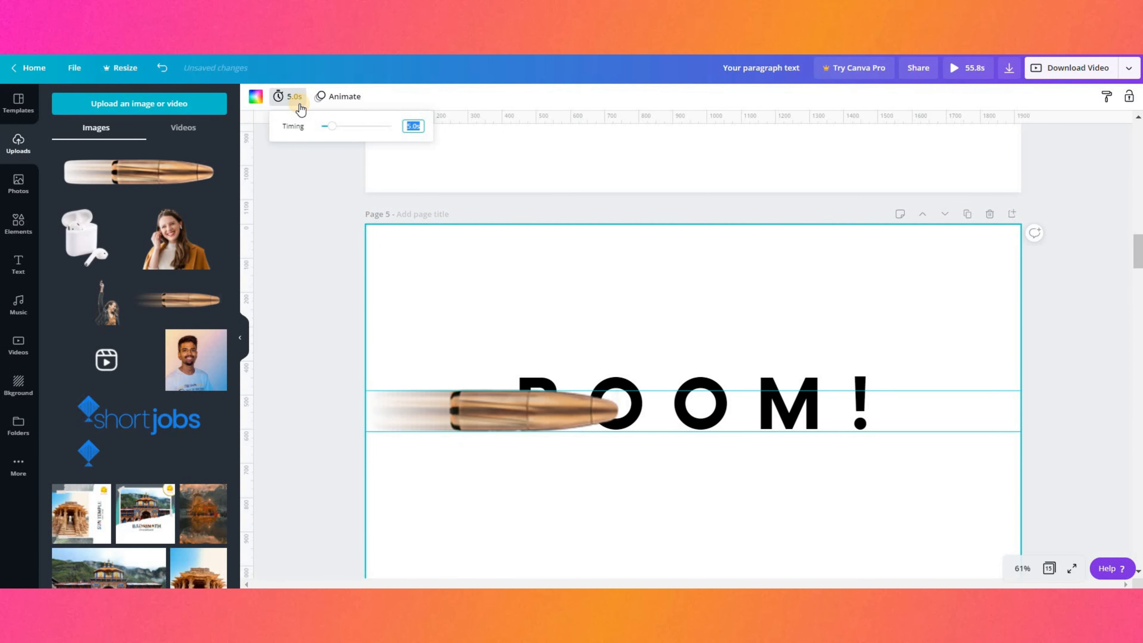
scroll(454, 293, down, 10)
click(438, 324)
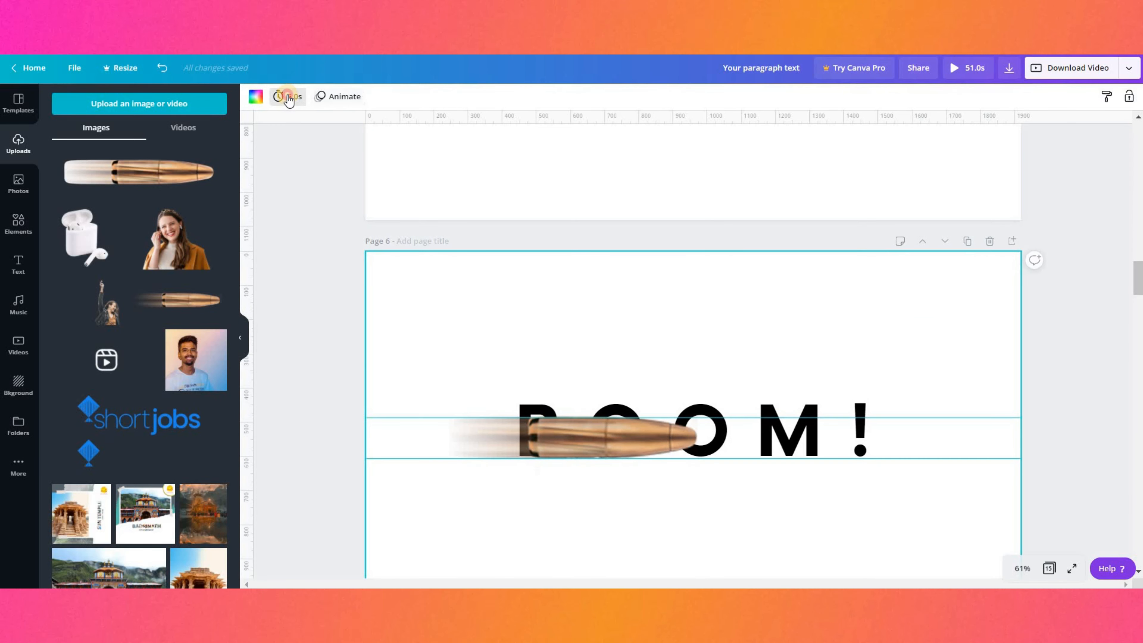
scroll(500, 355, down, 10)
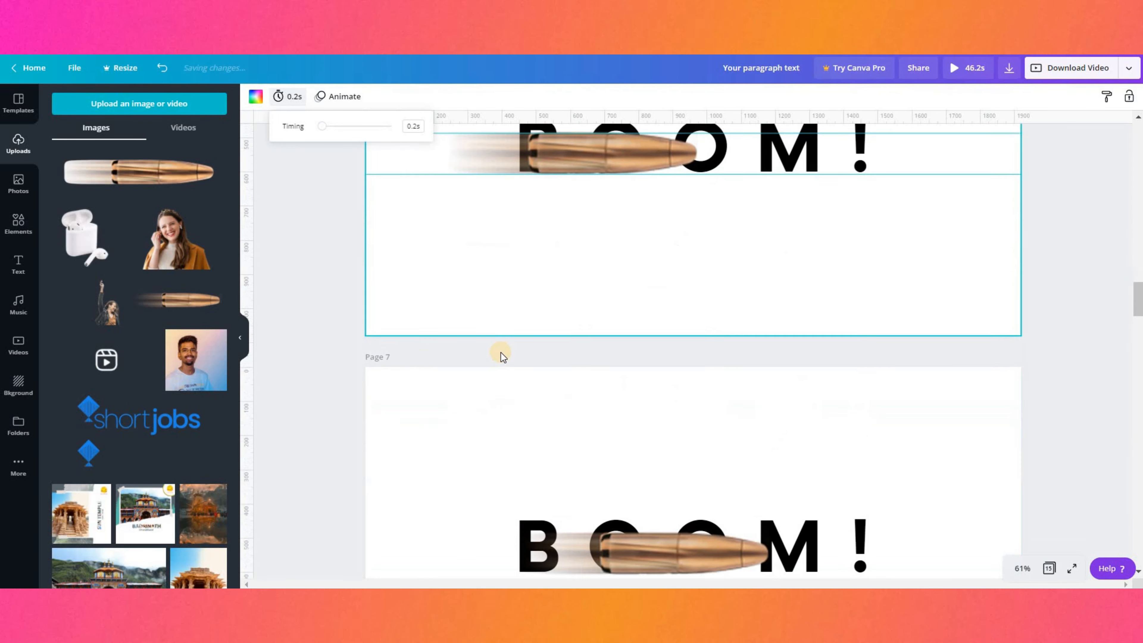
click(431, 314)
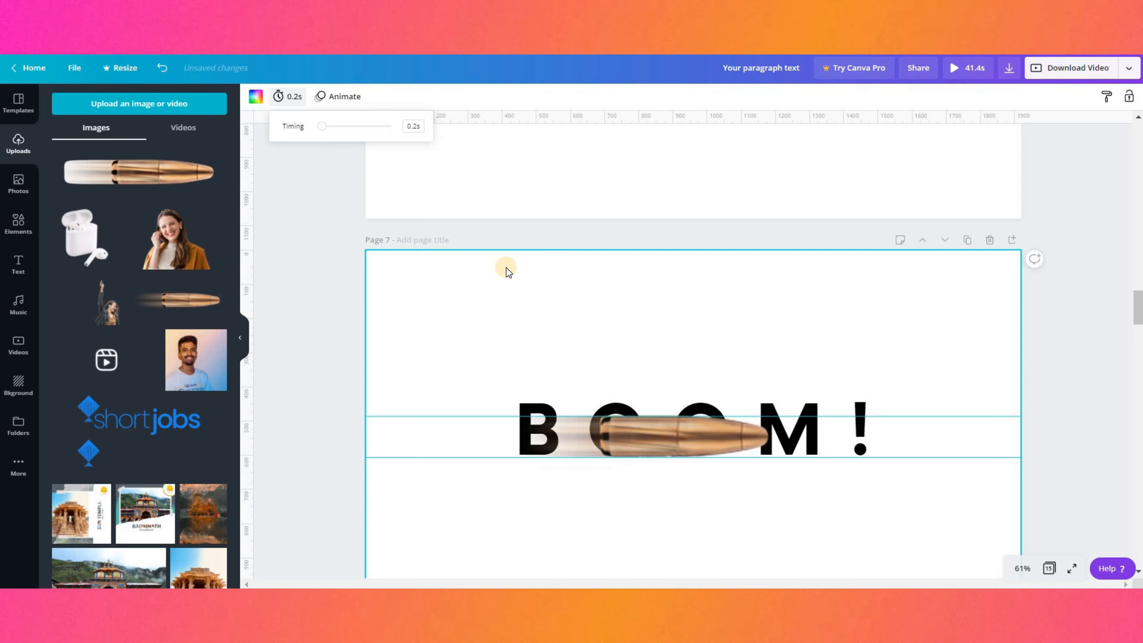
Step: Set the timing of pages 8 and 9 to 0.2 seconds each
scroll(507, 271, down, 10)
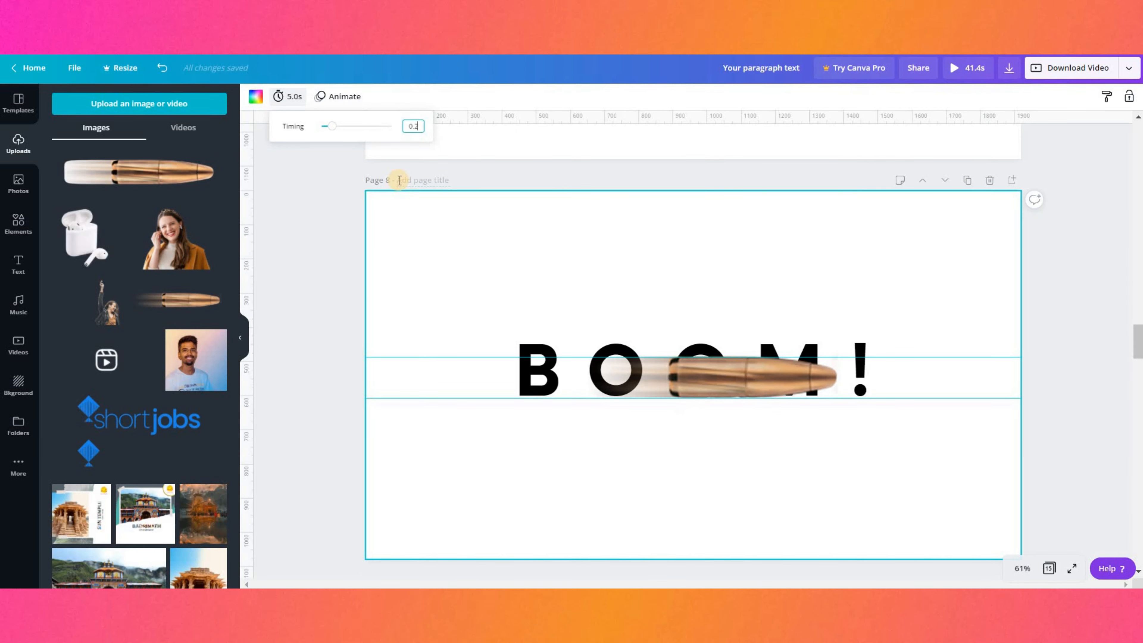
scroll(139, 581, down, 5)
scroll(334, 546, down, 5)
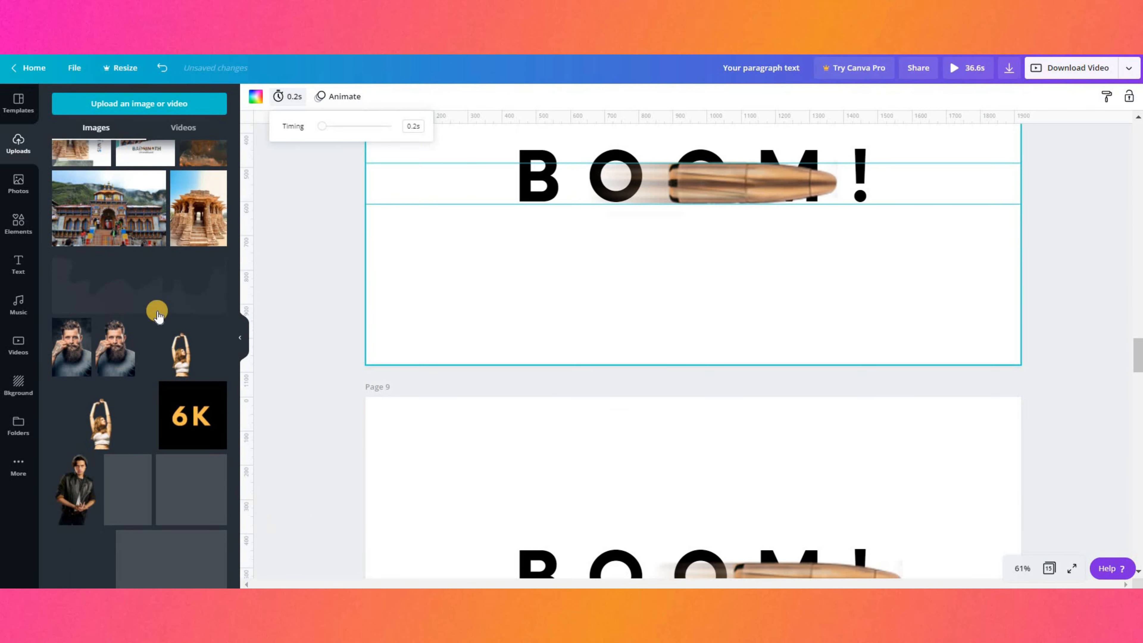
scroll(983, 402, down, 4)
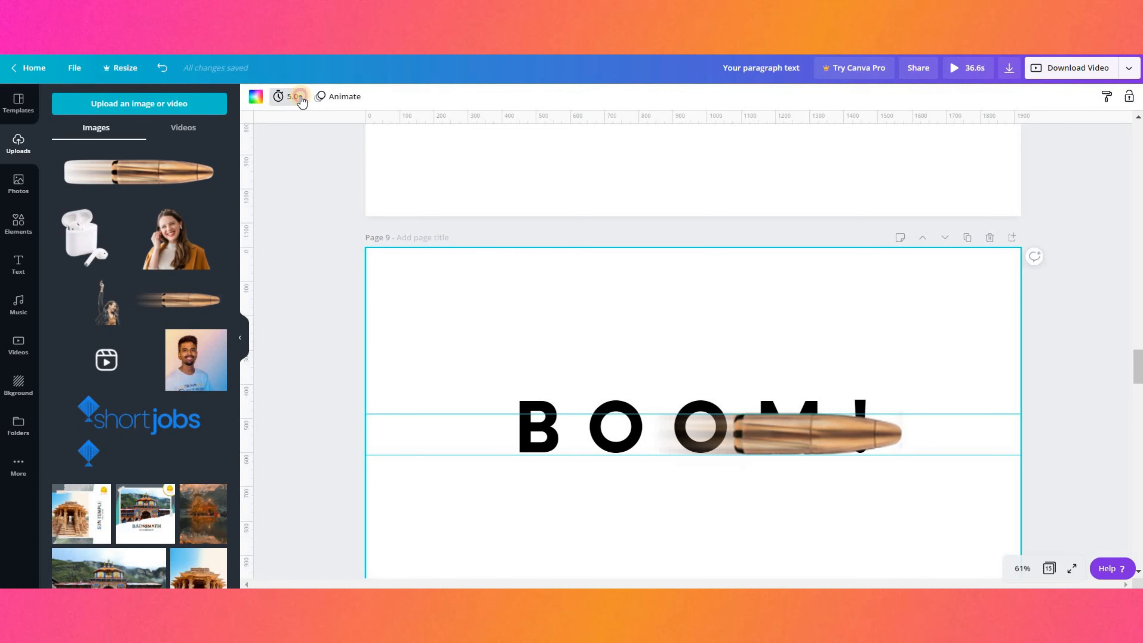
Step: Set the timing of pages 10 and 11 to 0.2 seconds each
scroll(544, 254, down, 5)
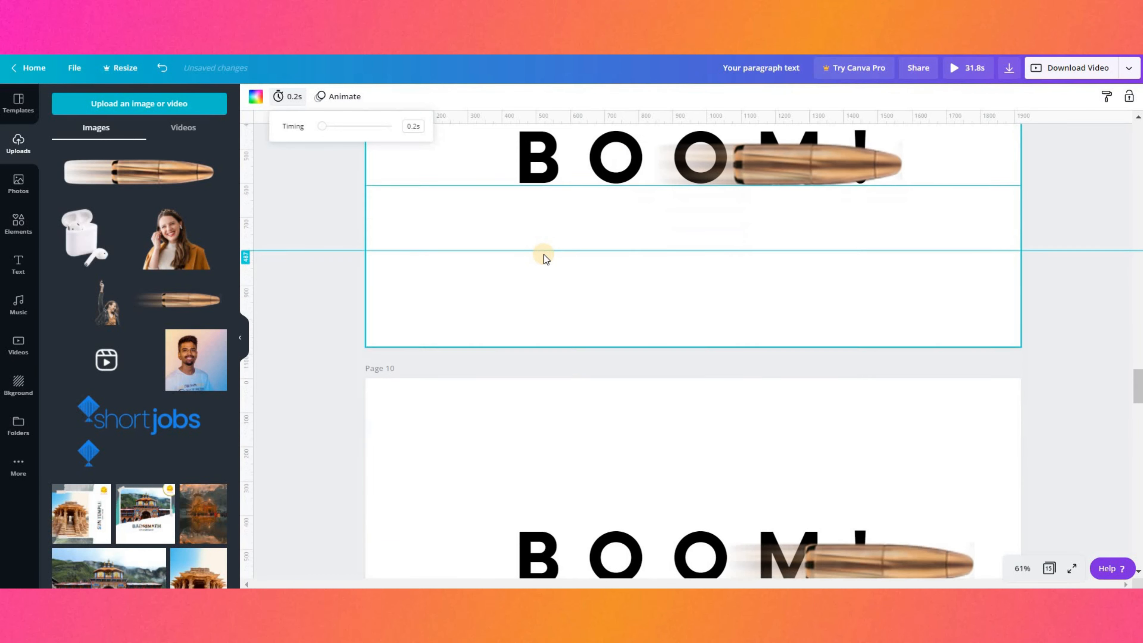
click(512, 324)
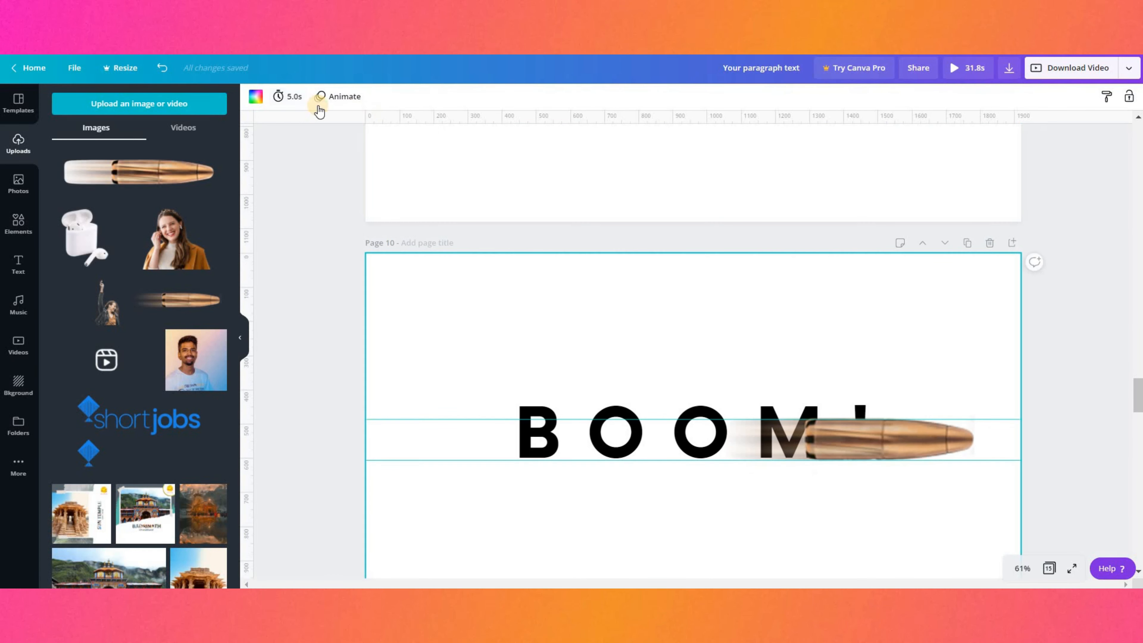
click(291, 99)
scroll(585, 222, down, 7)
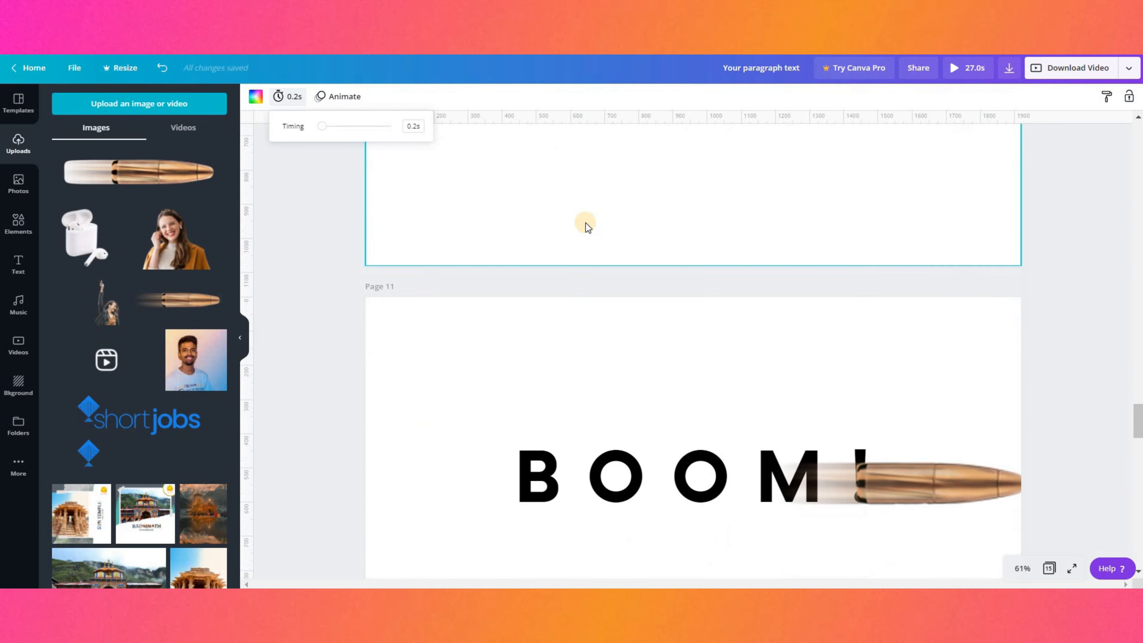
click(291, 98)
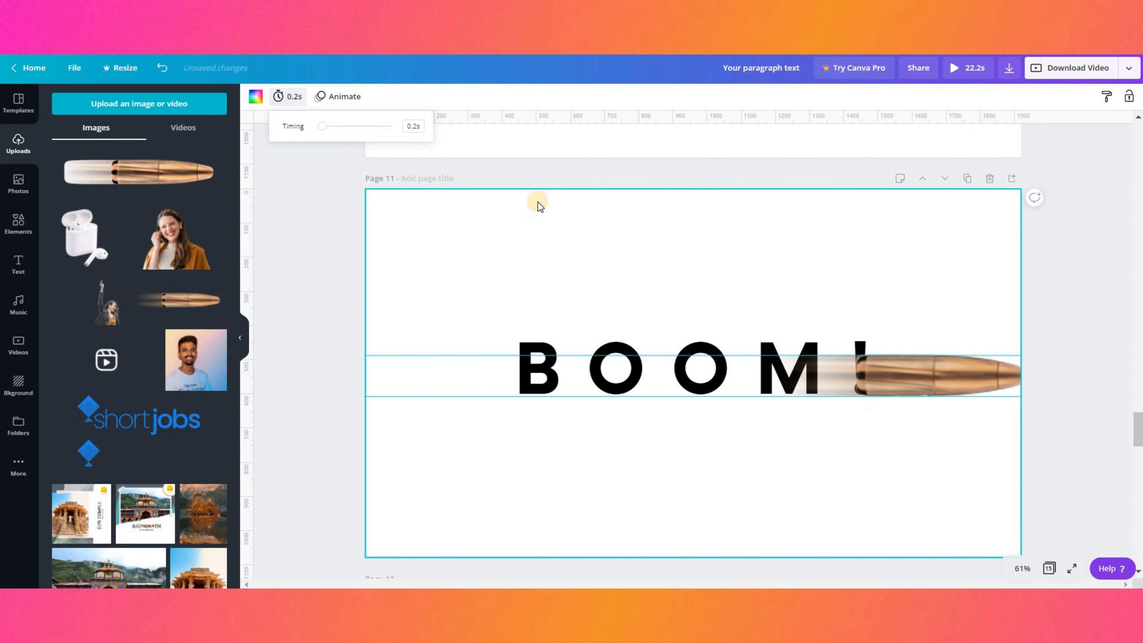
Step: Set the timing of pages 12 through 15 to 0.2 seconds each
scroll(537, 205, down, 6)
click(287, 97)
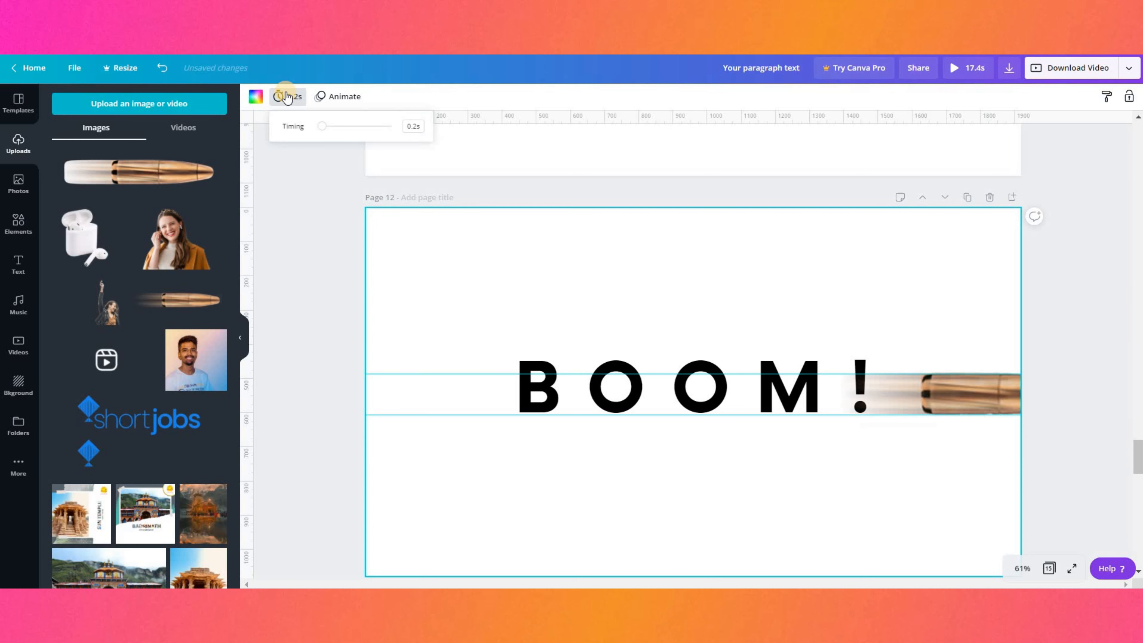
scroll(418, 209, down, 18)
click(296, 102)
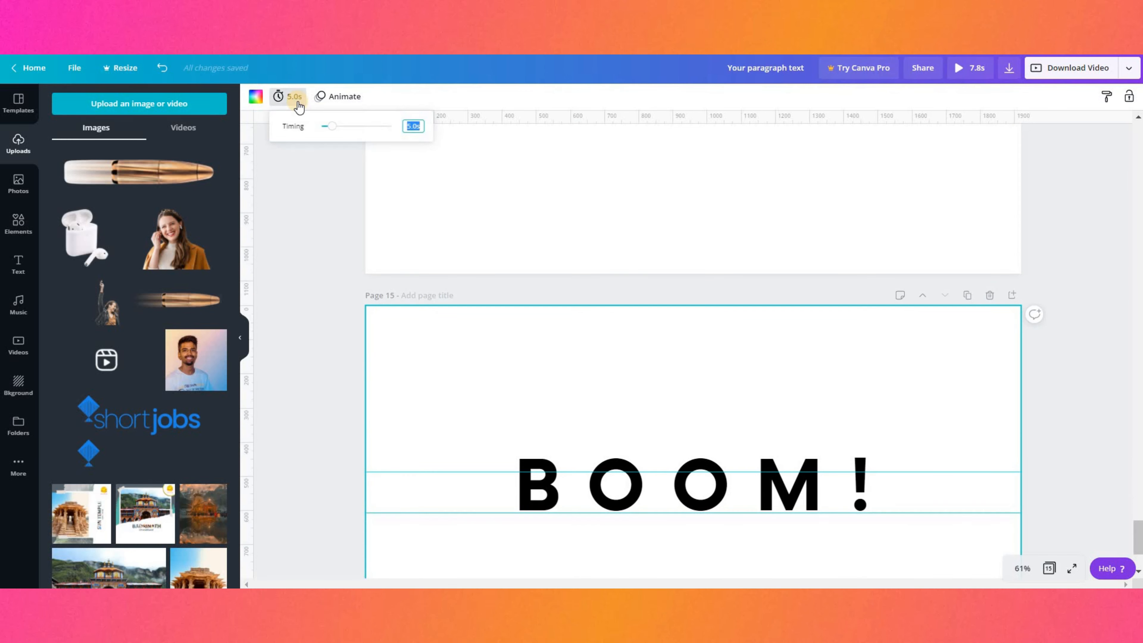
scroll(488, 295, down, 2)
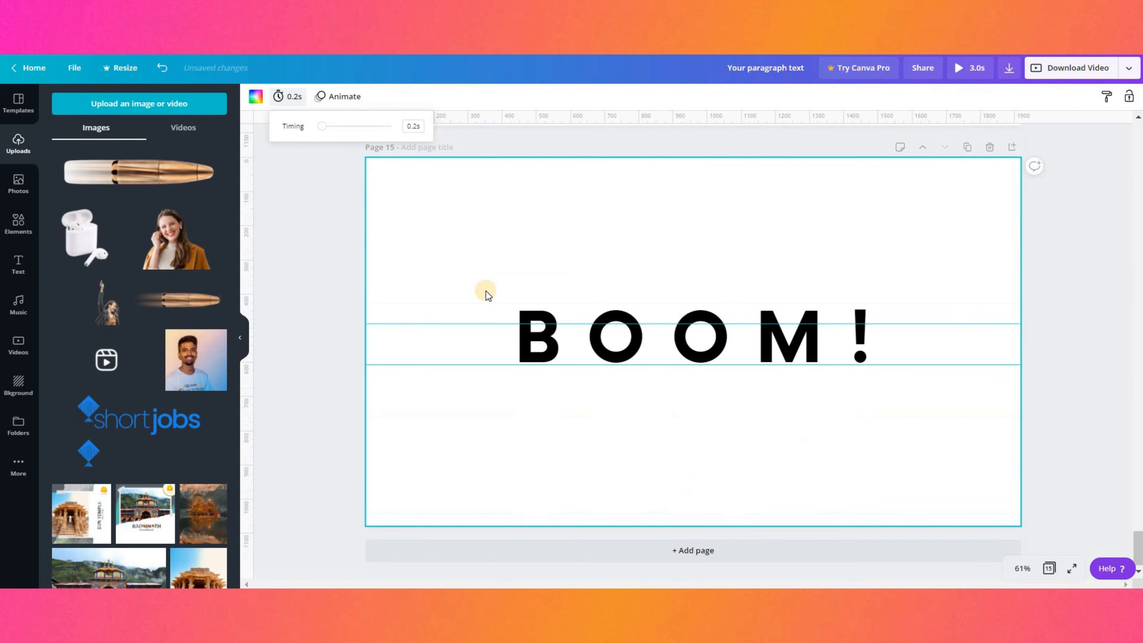
Step: Look back through the pages to page 8, check its timing, and review the following pages down to page 15
click(556, 326)
scroll(557, 327, up, 1)
scroll(557, 327, up, 20)
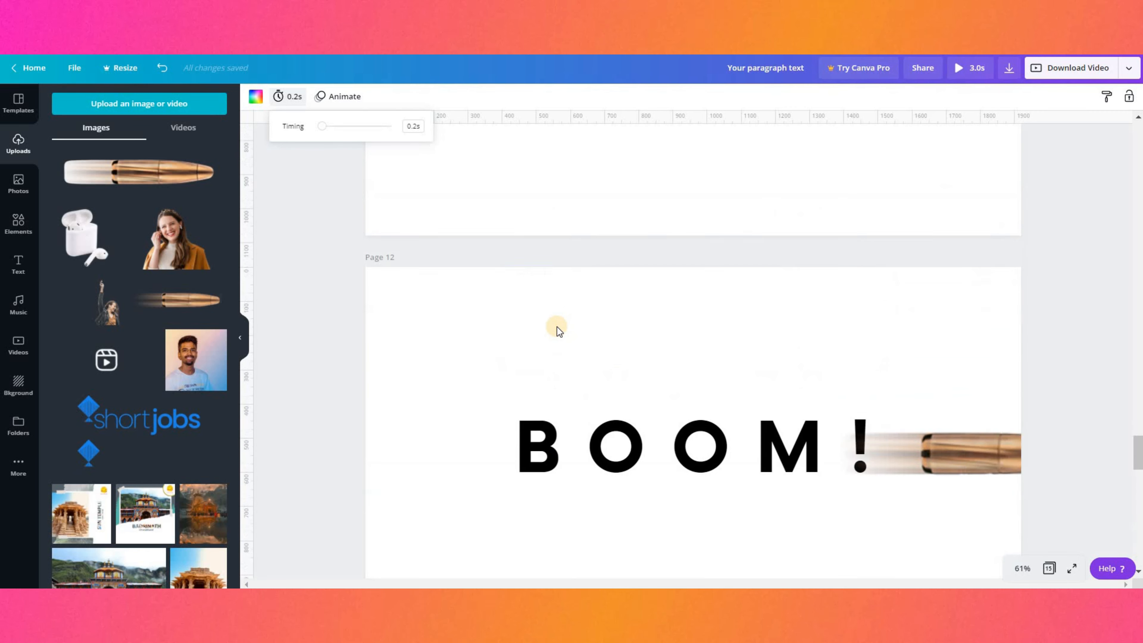
scroll(558, 327, up, 3)
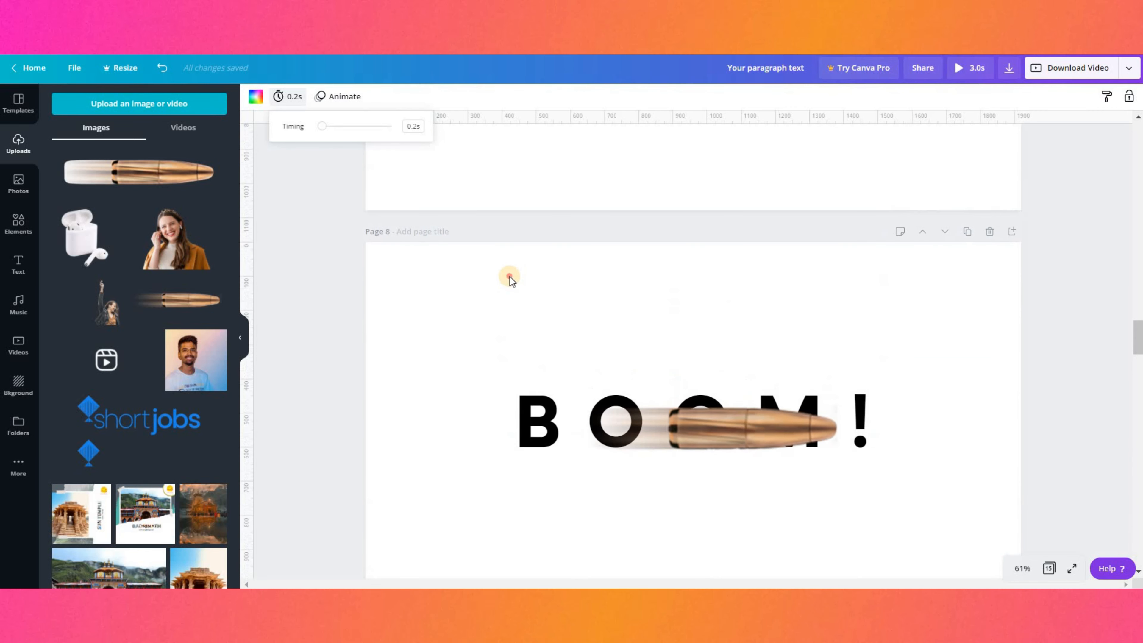
click(512, 279)
scroll(395, 220, down, 1)
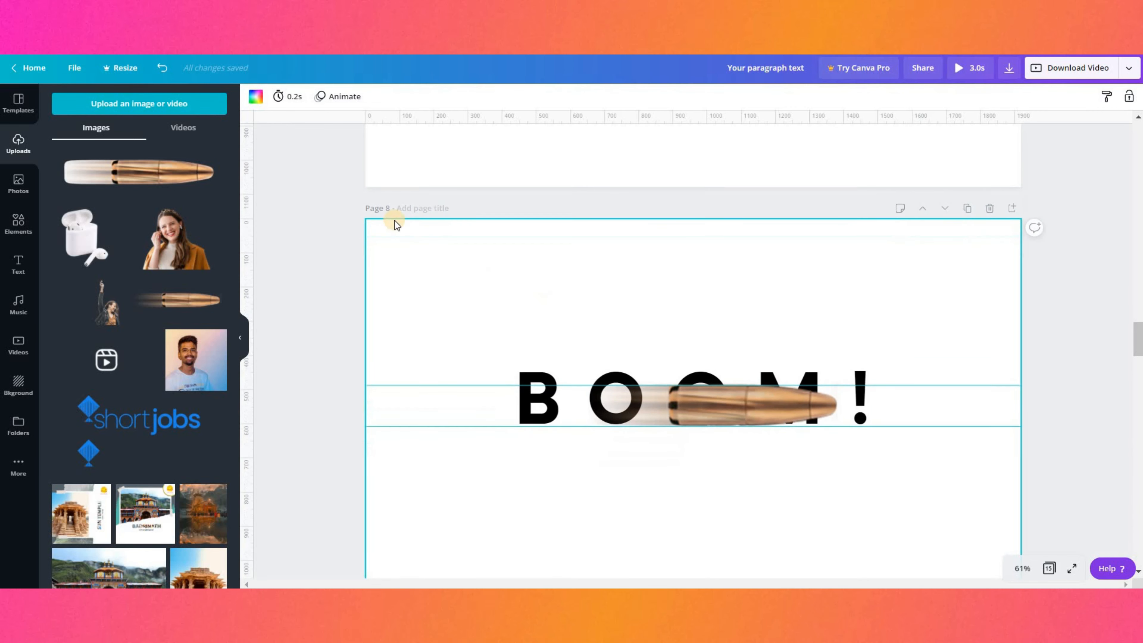
scroll(532, 317, down, 20)
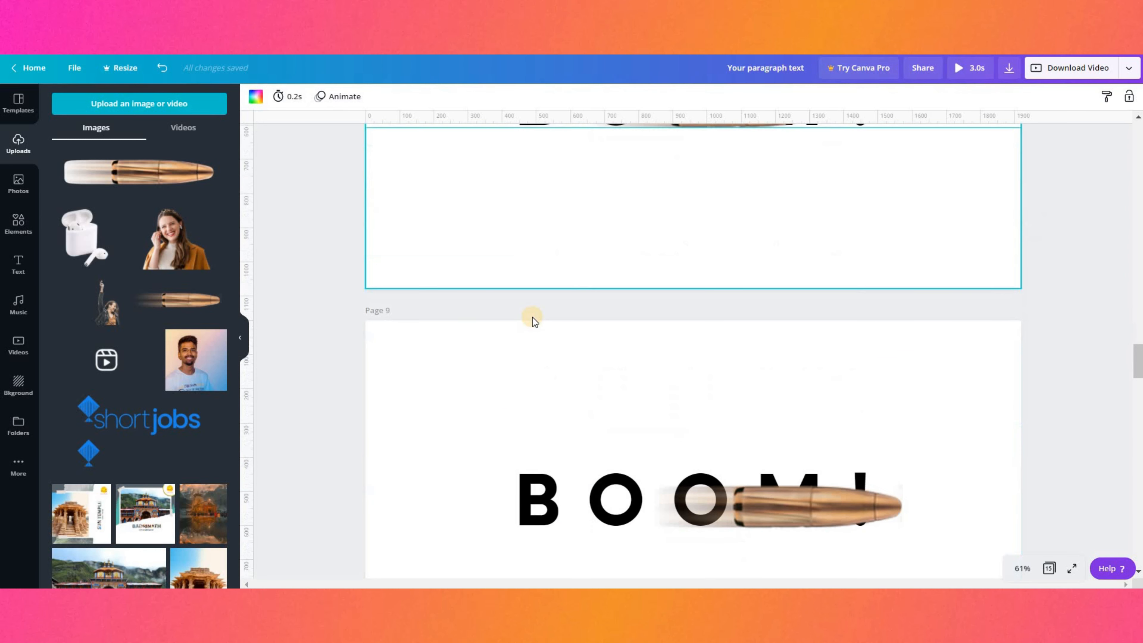
scroll(804, 313, down, 10)
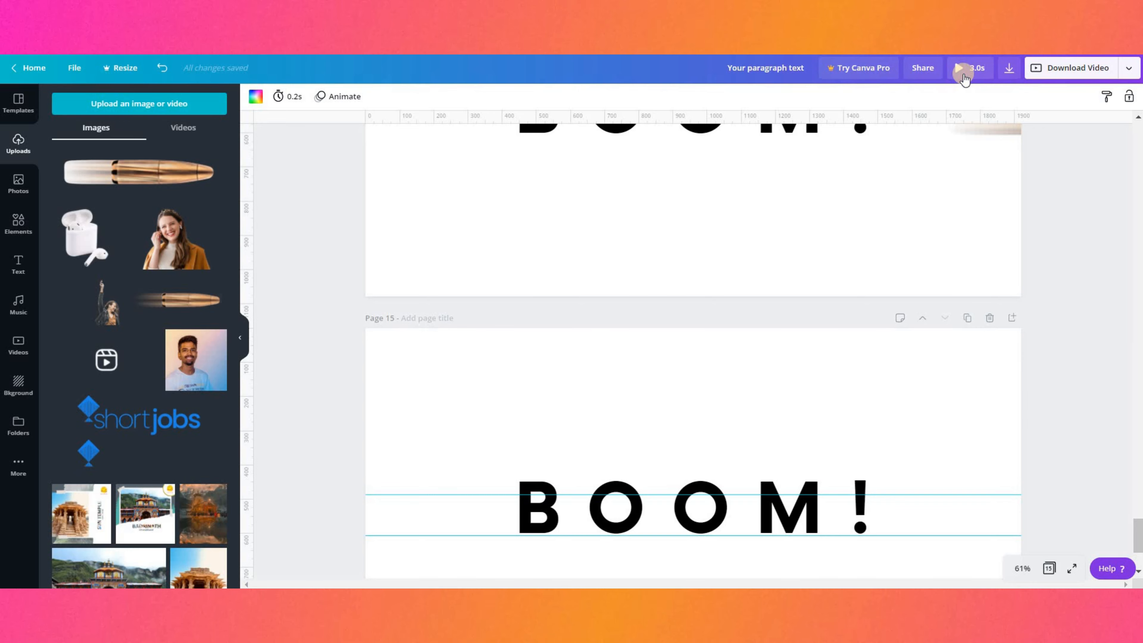
Step: Play the preview of the bullet animation and close it to return to the pages
click(962, 69)
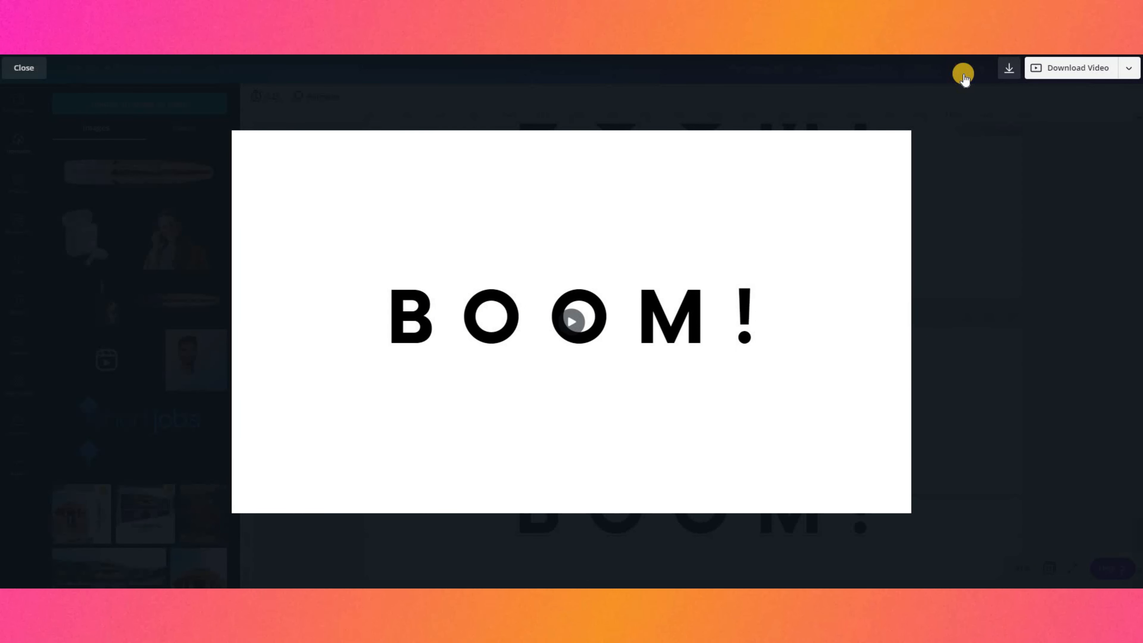
click(572, 321)
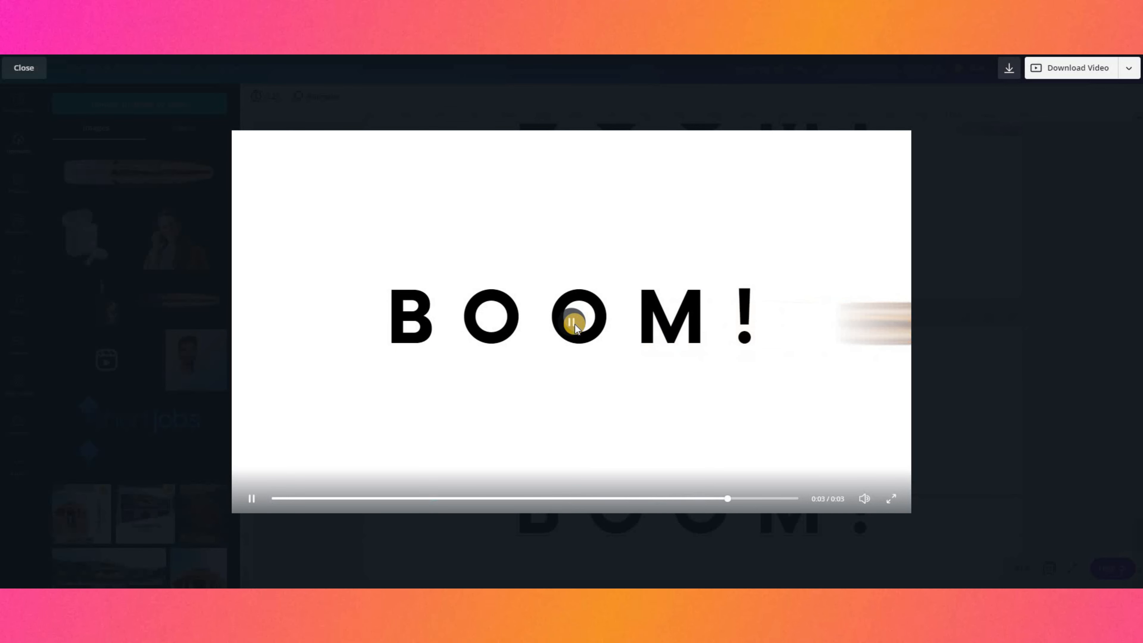
click(576, 326)
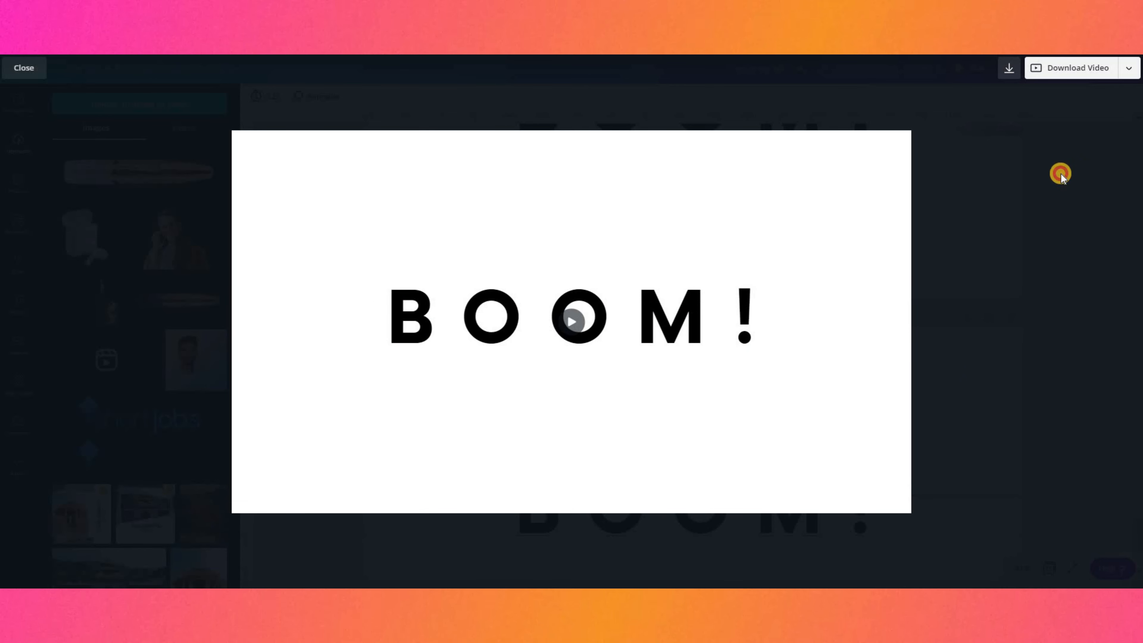
click(1061, 176)
scroll(758, 225, up, 5)
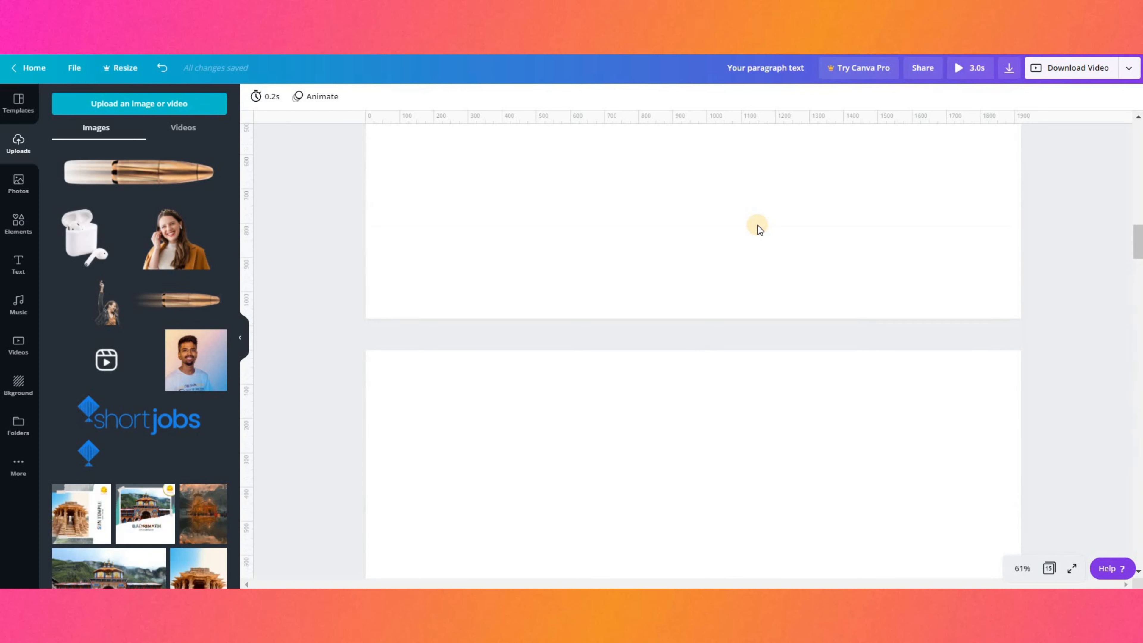
Step: Download all 15 pages of the bullet animation as a GIF and dismiss the Canva Pro trial offer
scroll(757, 225, up, 6)
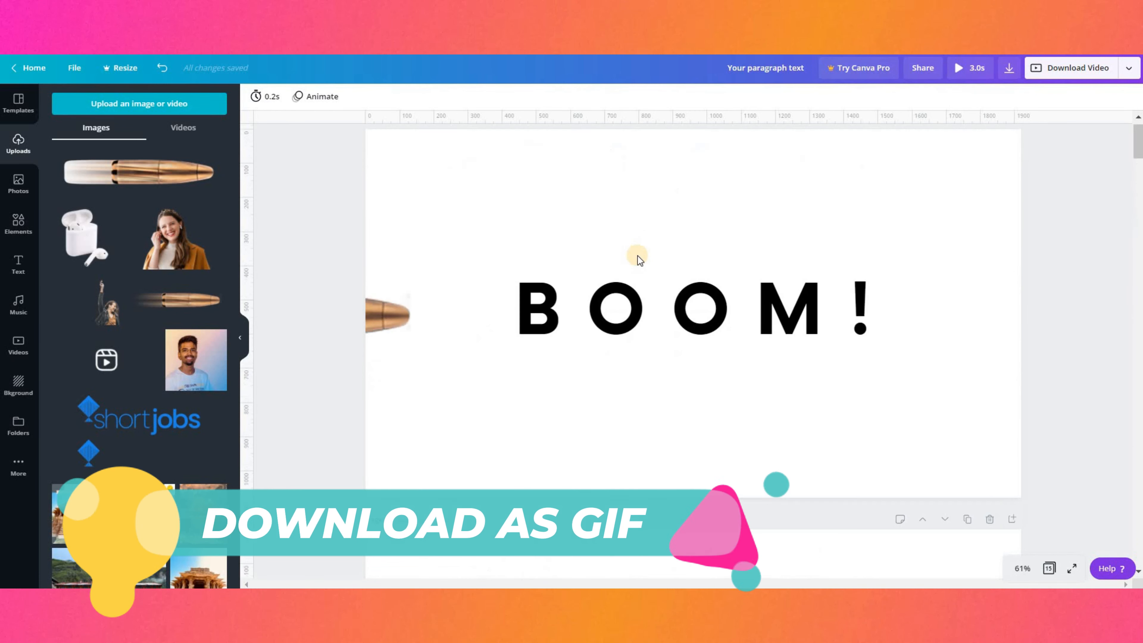
scroll(637, 256, up, 1)
click(666, 264)
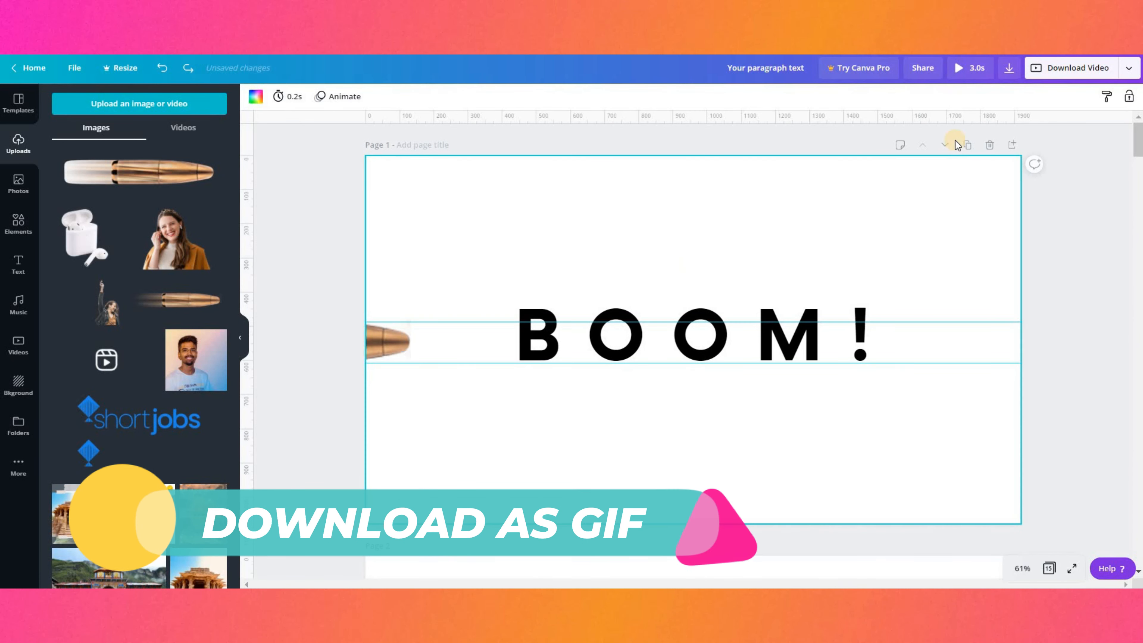
click(1004, 72)
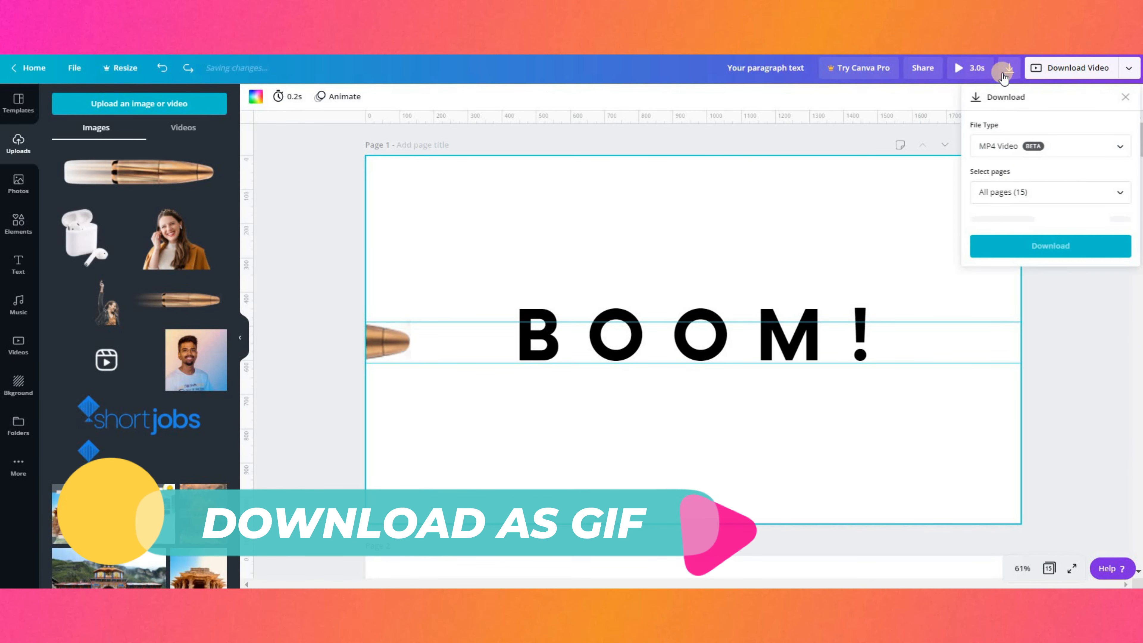
click(1010, 147)
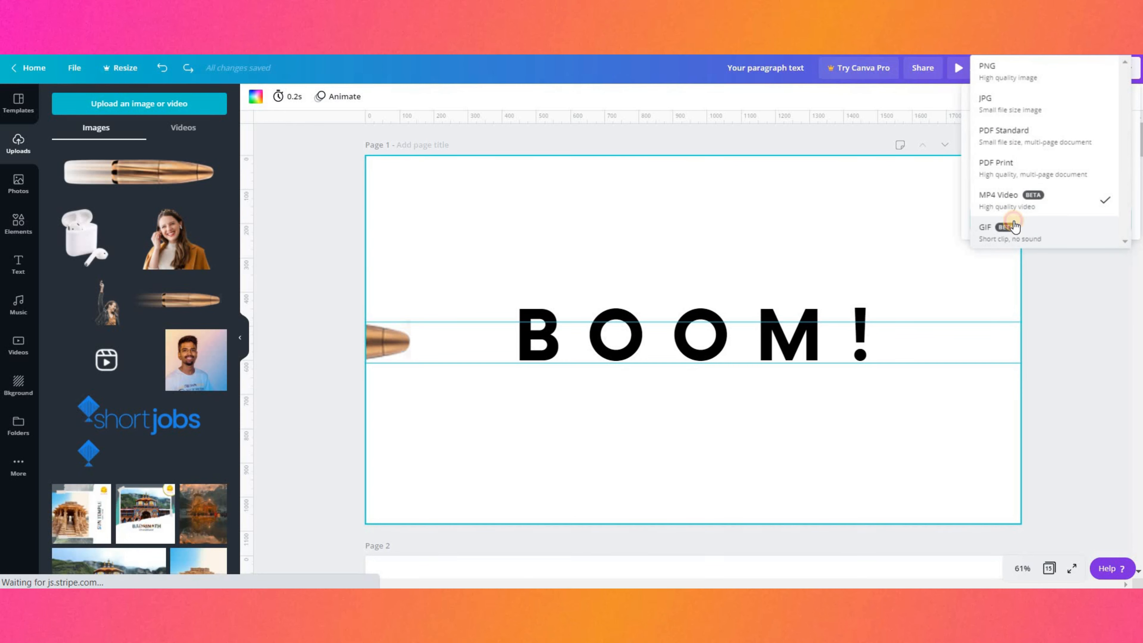
click(1013, 228)
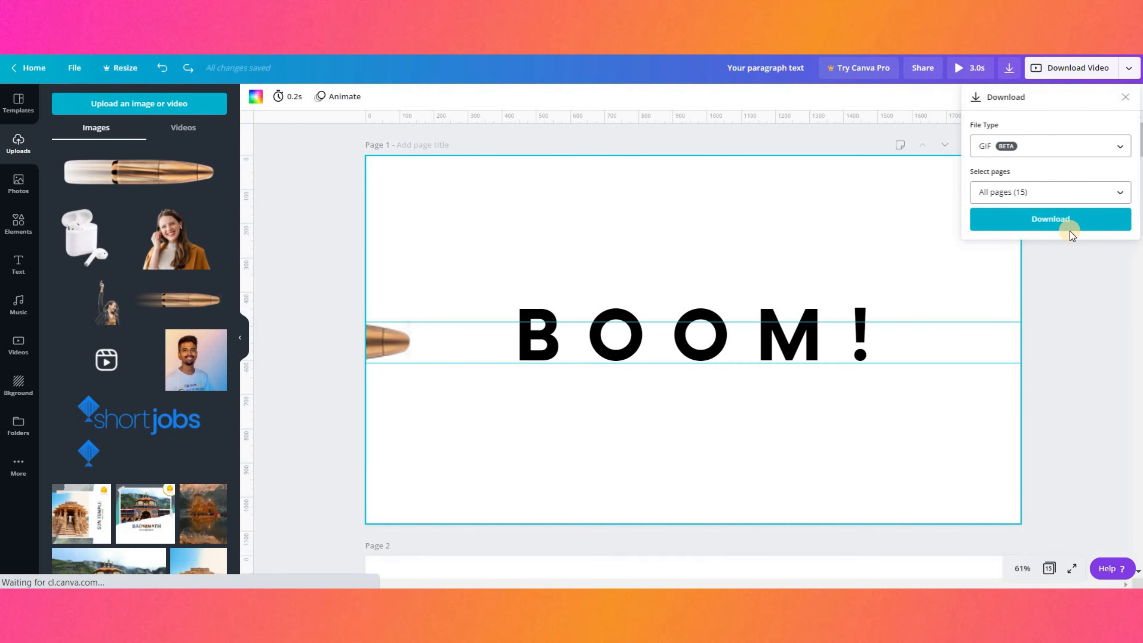
click(1054, 223)
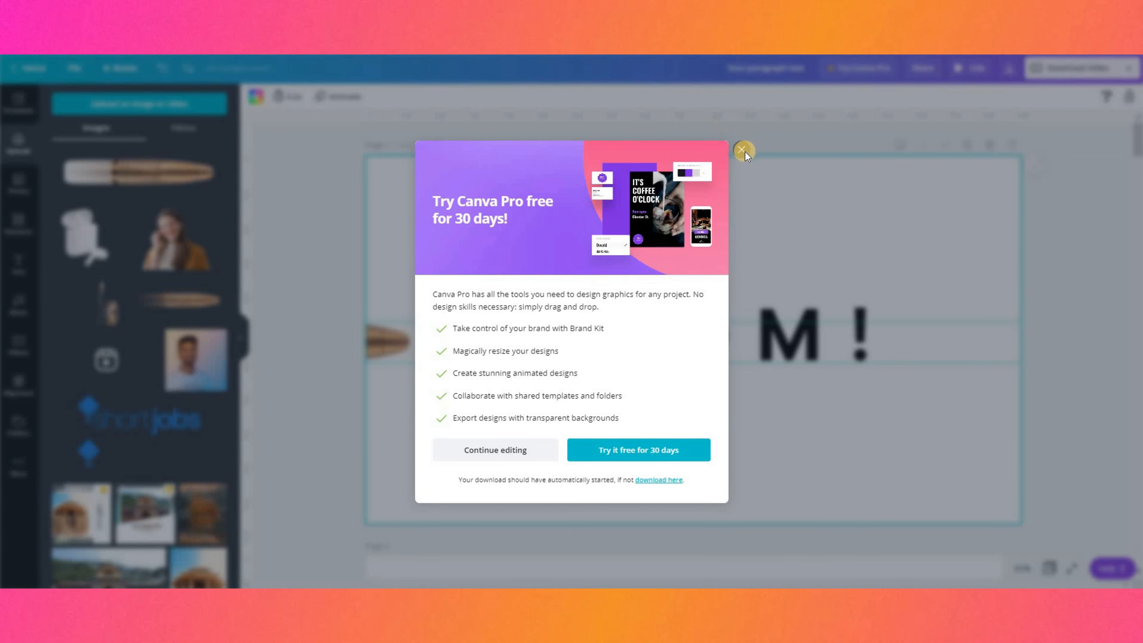
click(302, 164)
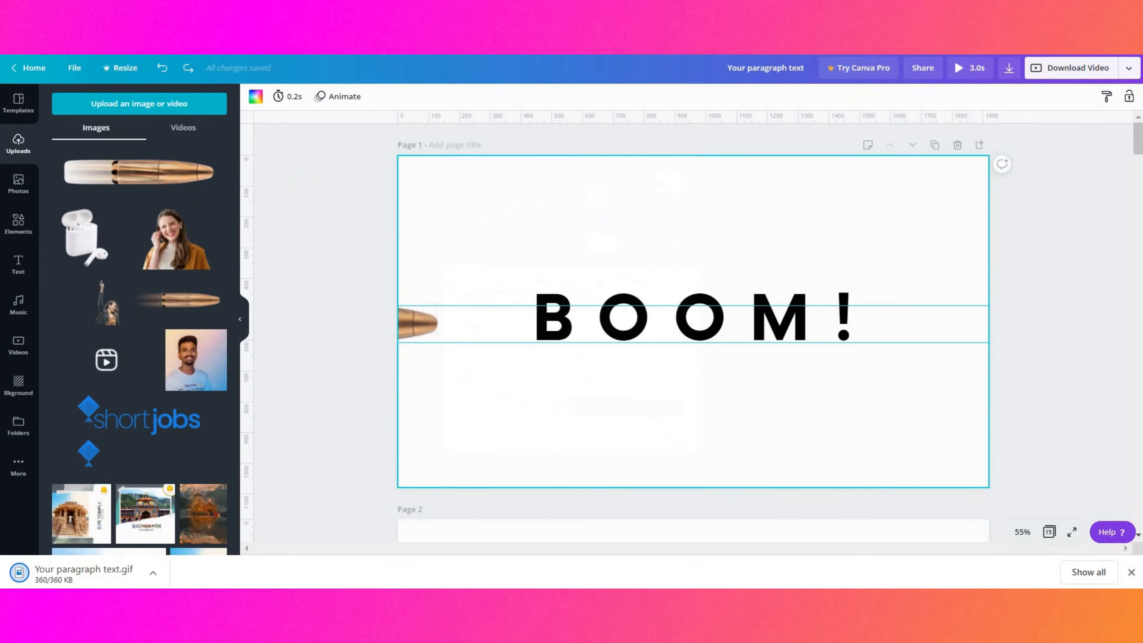